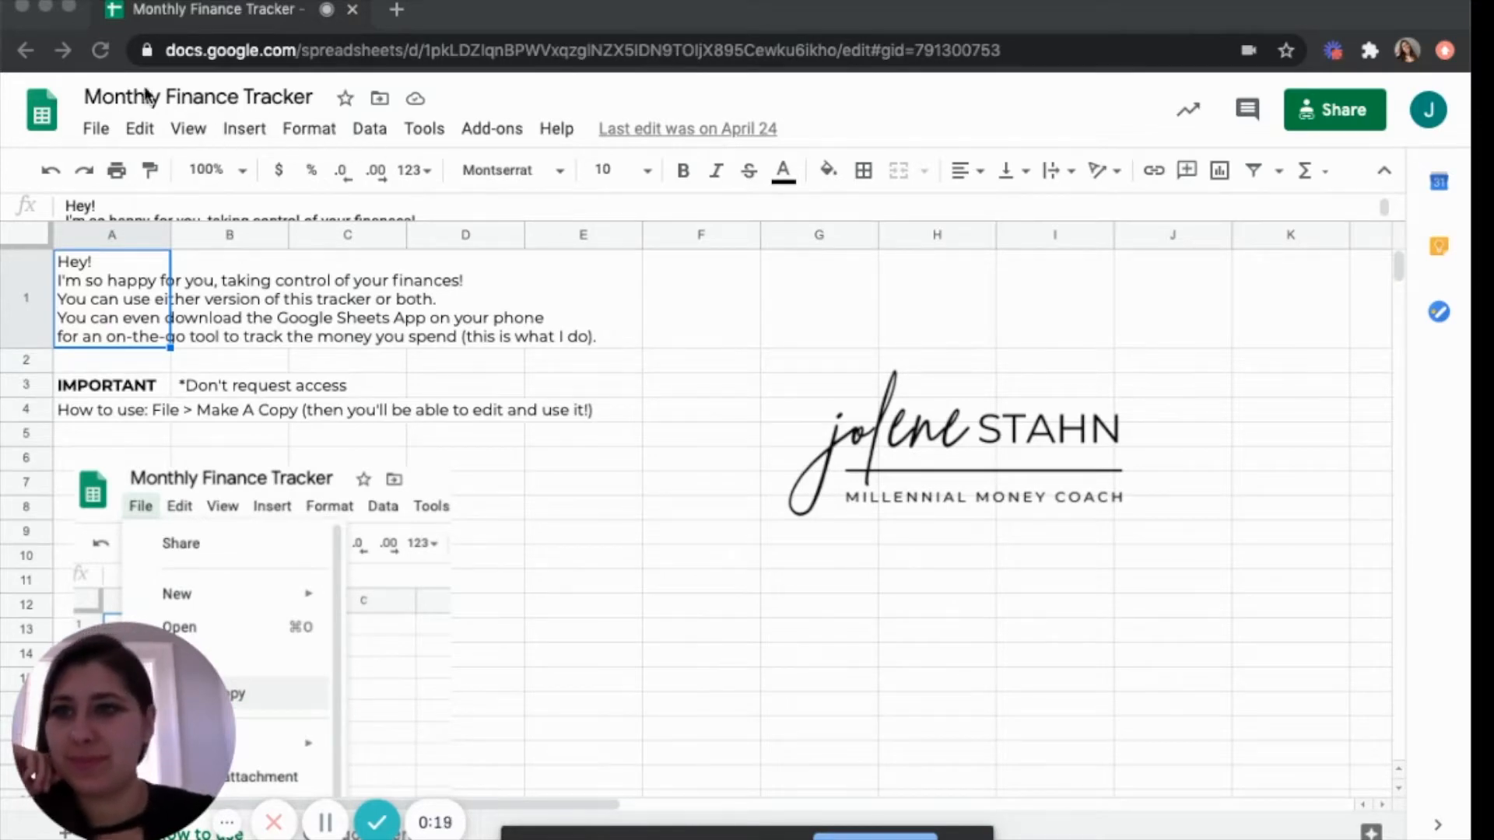
Make a copy of the Monthly Finance Tracker spreadsheet, keeping the default name and folder.
left_click(96, 130)
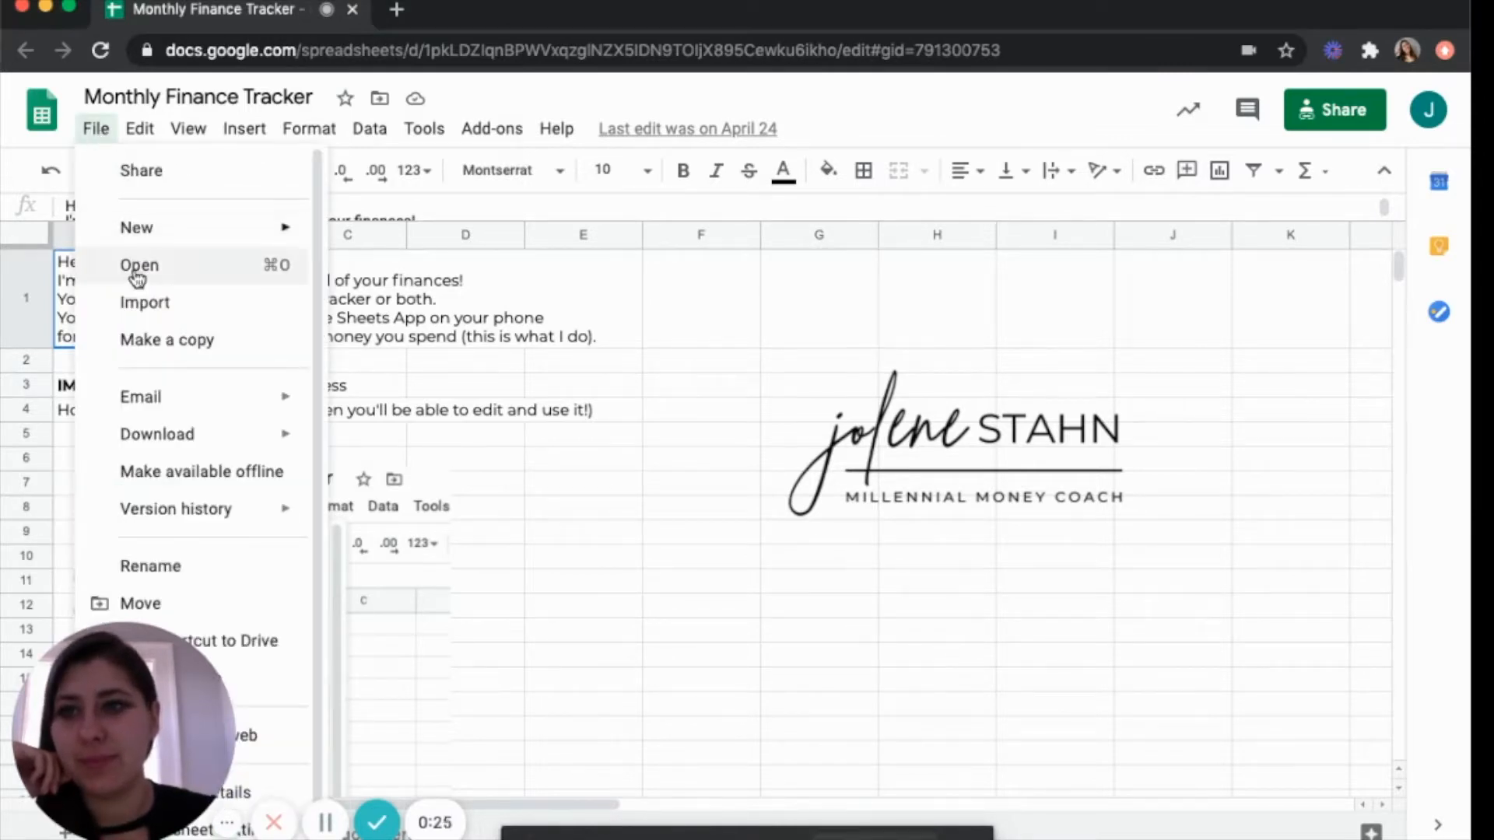
left_click(140, 344)
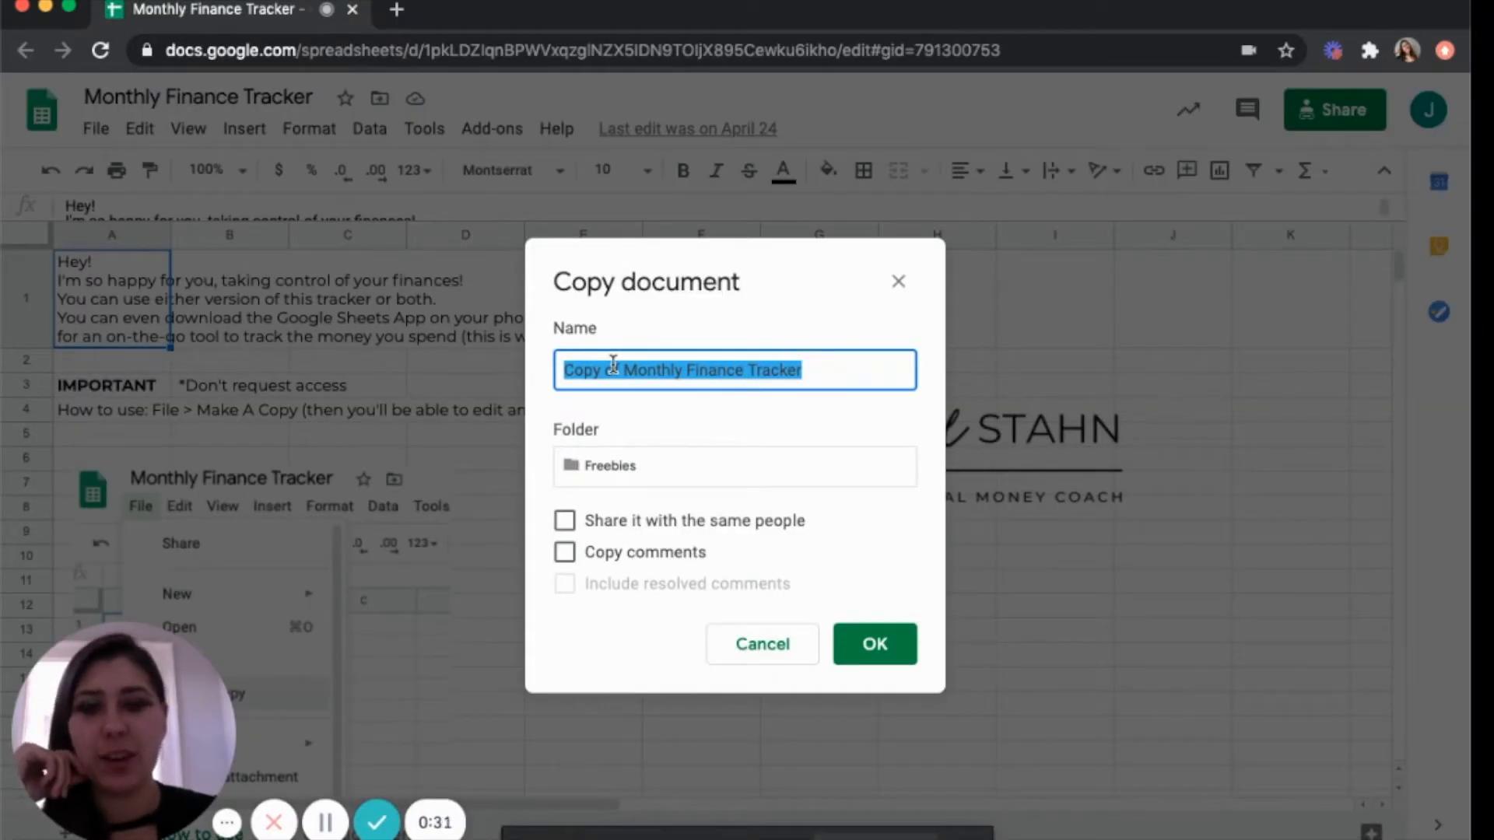
left_click(895, 647)
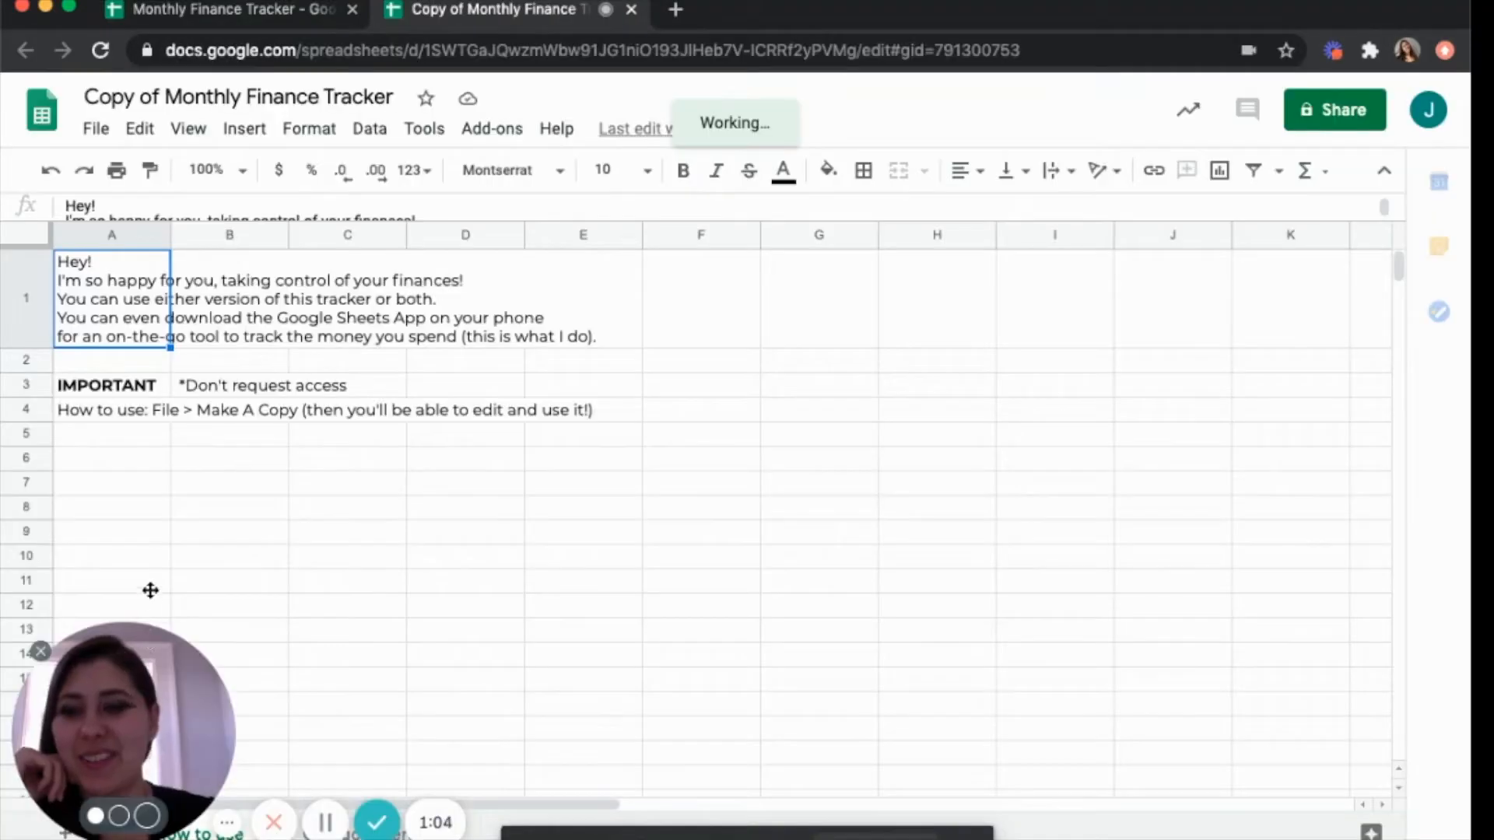
left_click_drag(164, 668, 174, 570)
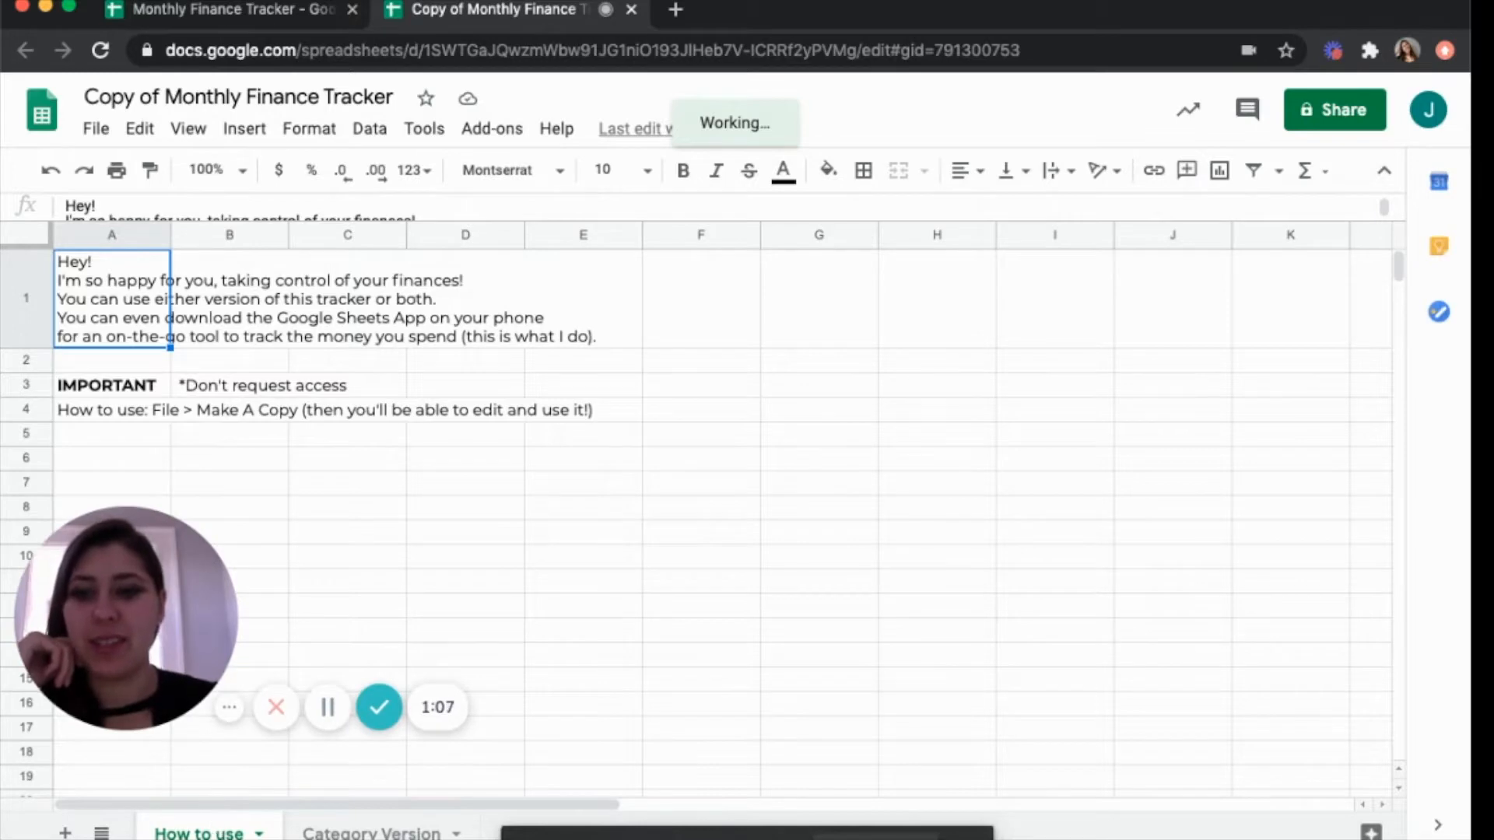
Delete the How to use sheet from the copied spreadsheet.
right_click(206, 829)
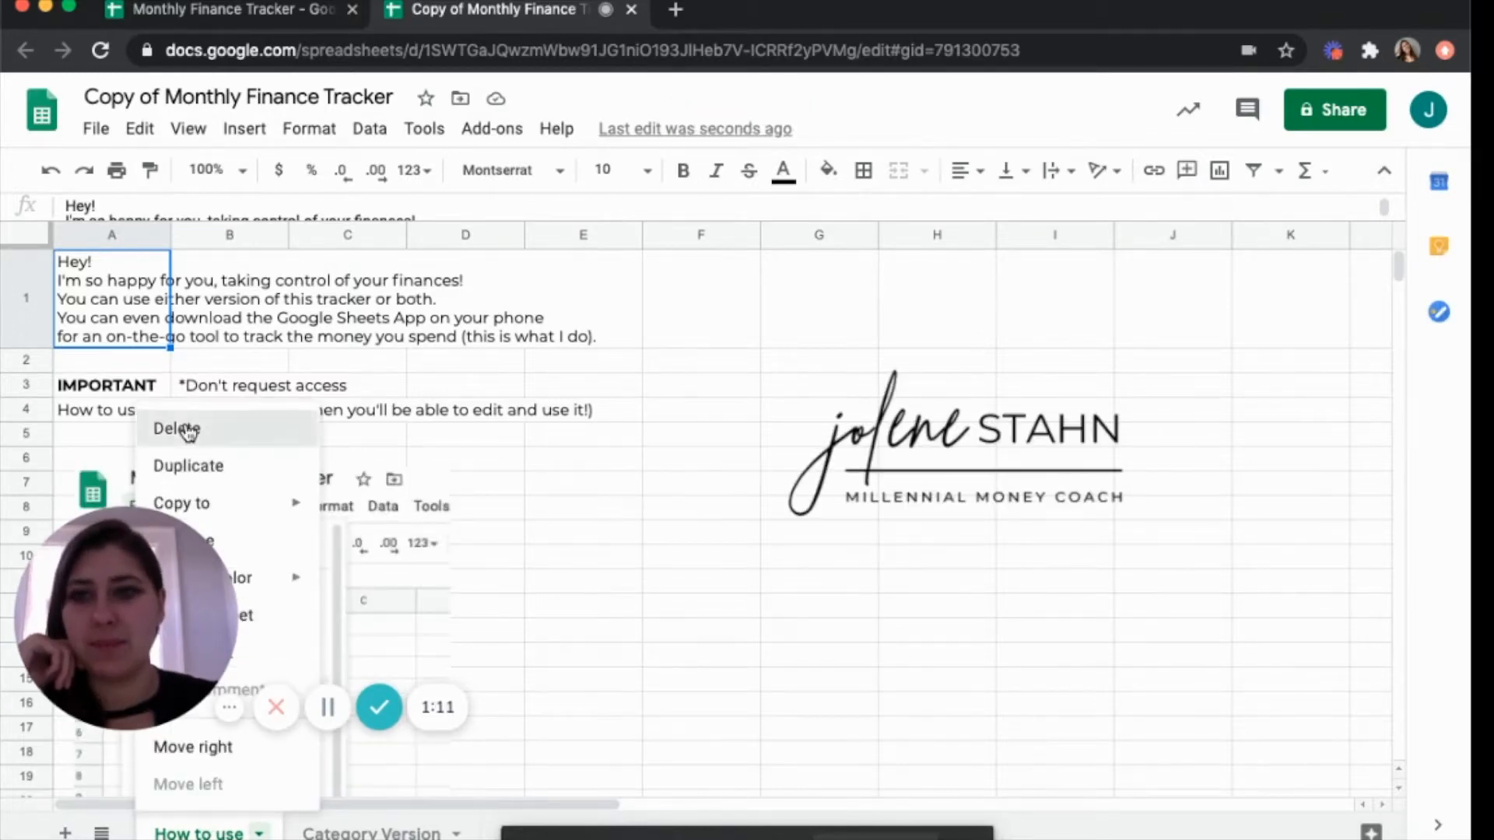
left_click(177, 428)
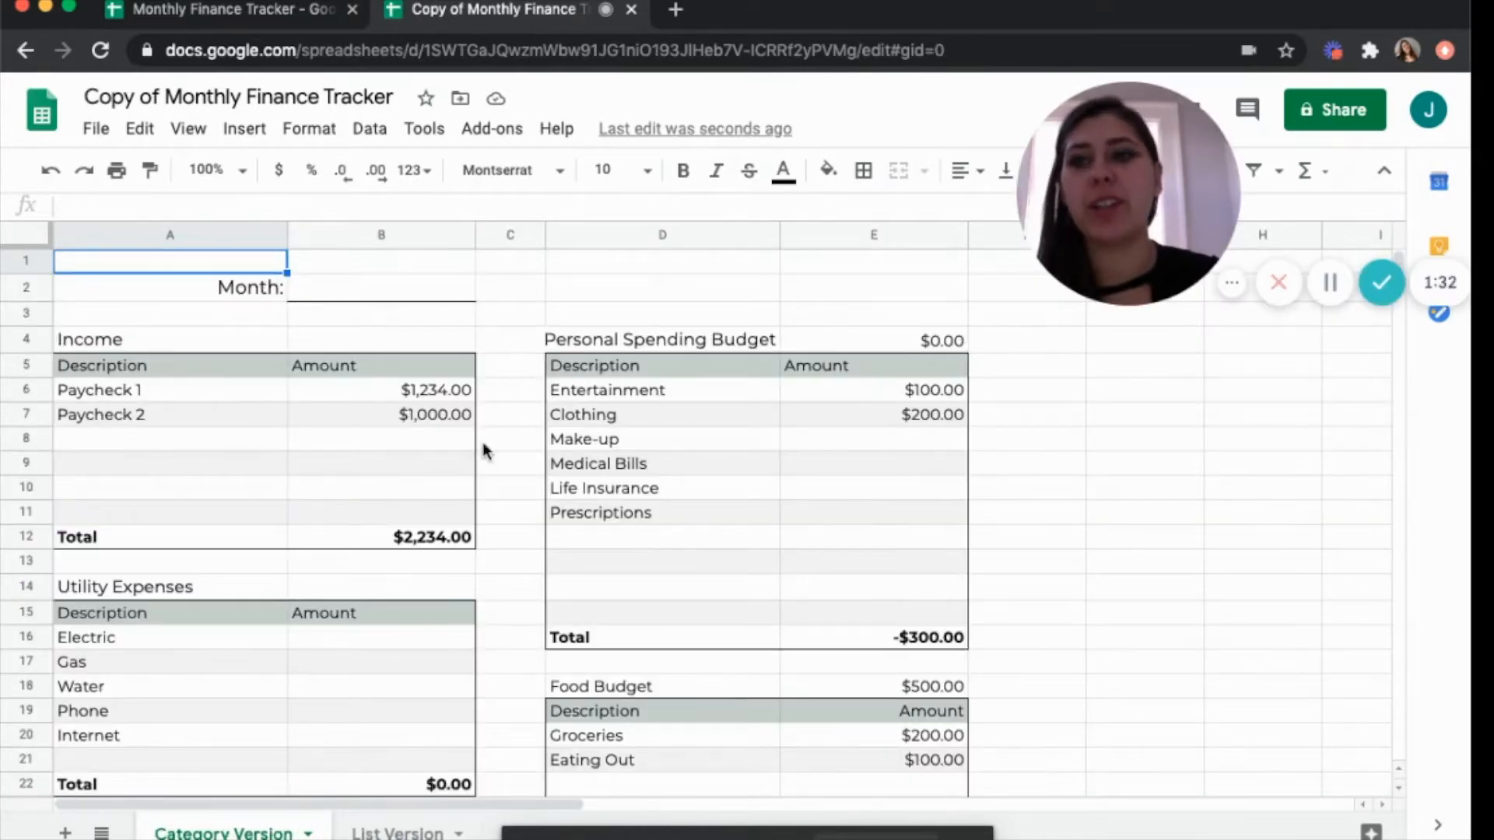
Add an income entry named Paycheck 3 with an amount of 456 below Paycheck 2.
scroll(240, 478, "down", 1)
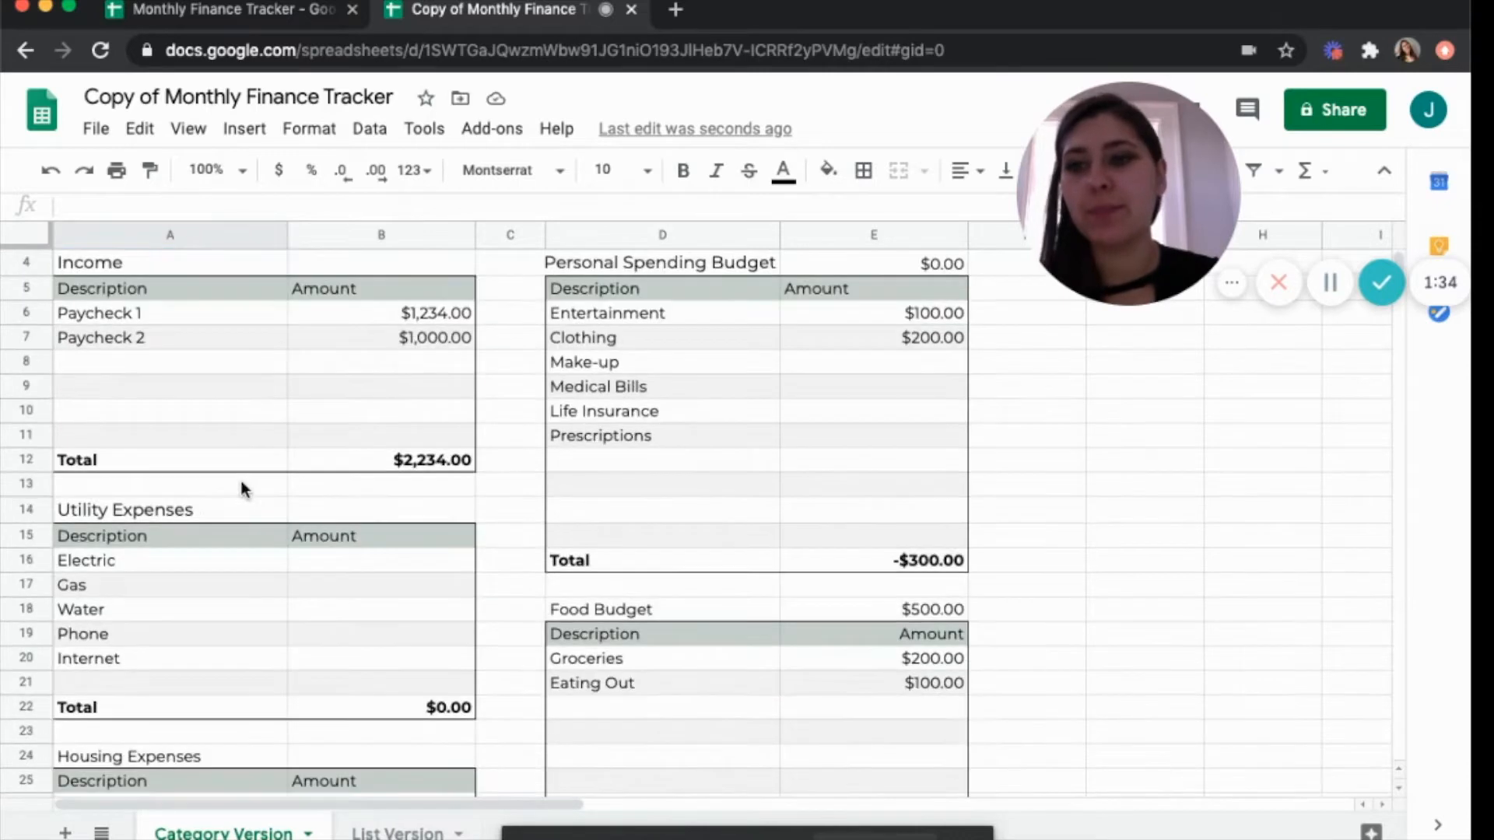
scroll(342, 587, "down", 5)
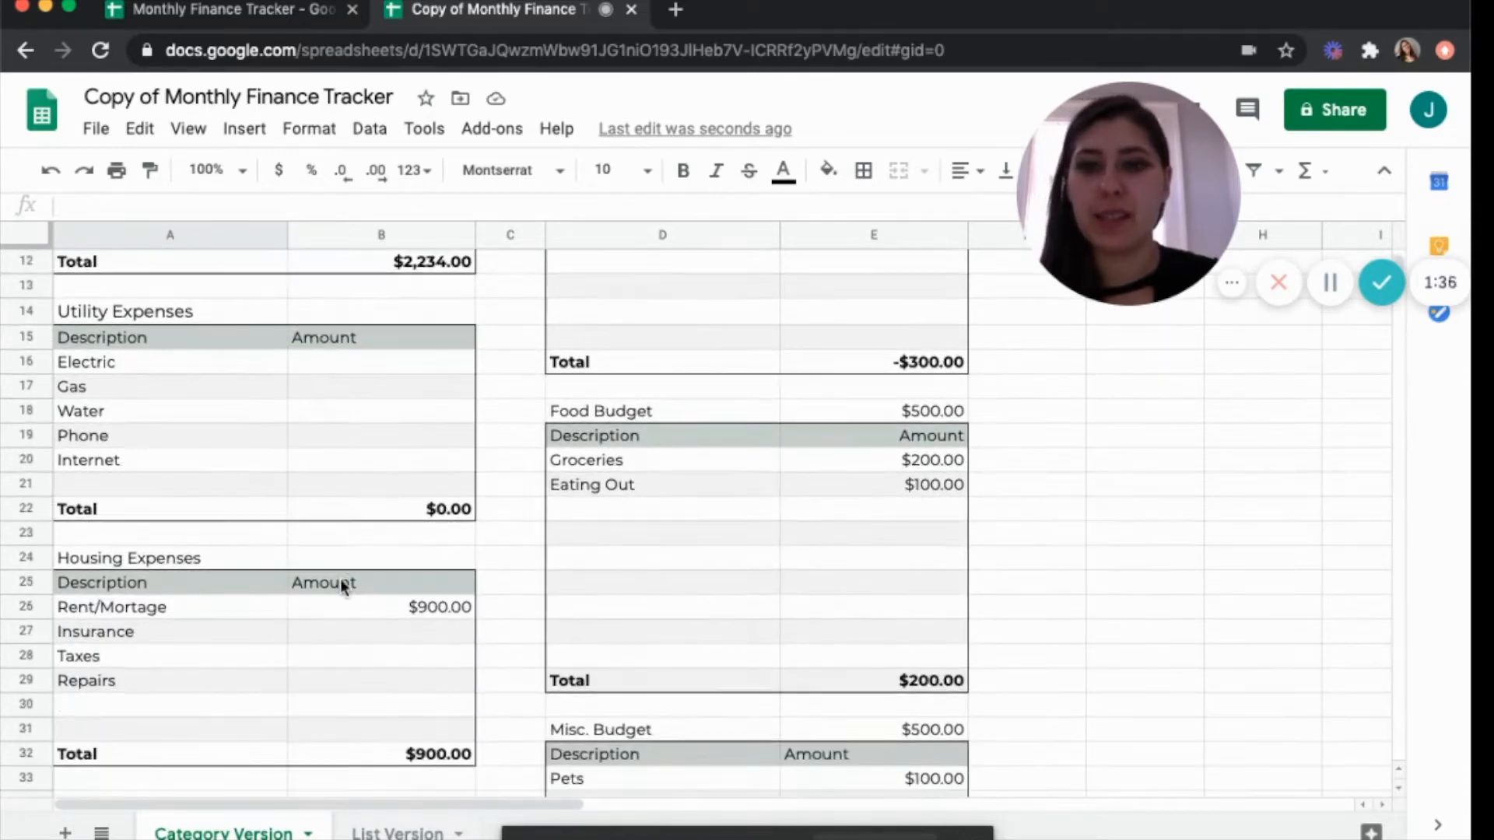
scroll(274, 619, "down", 6)
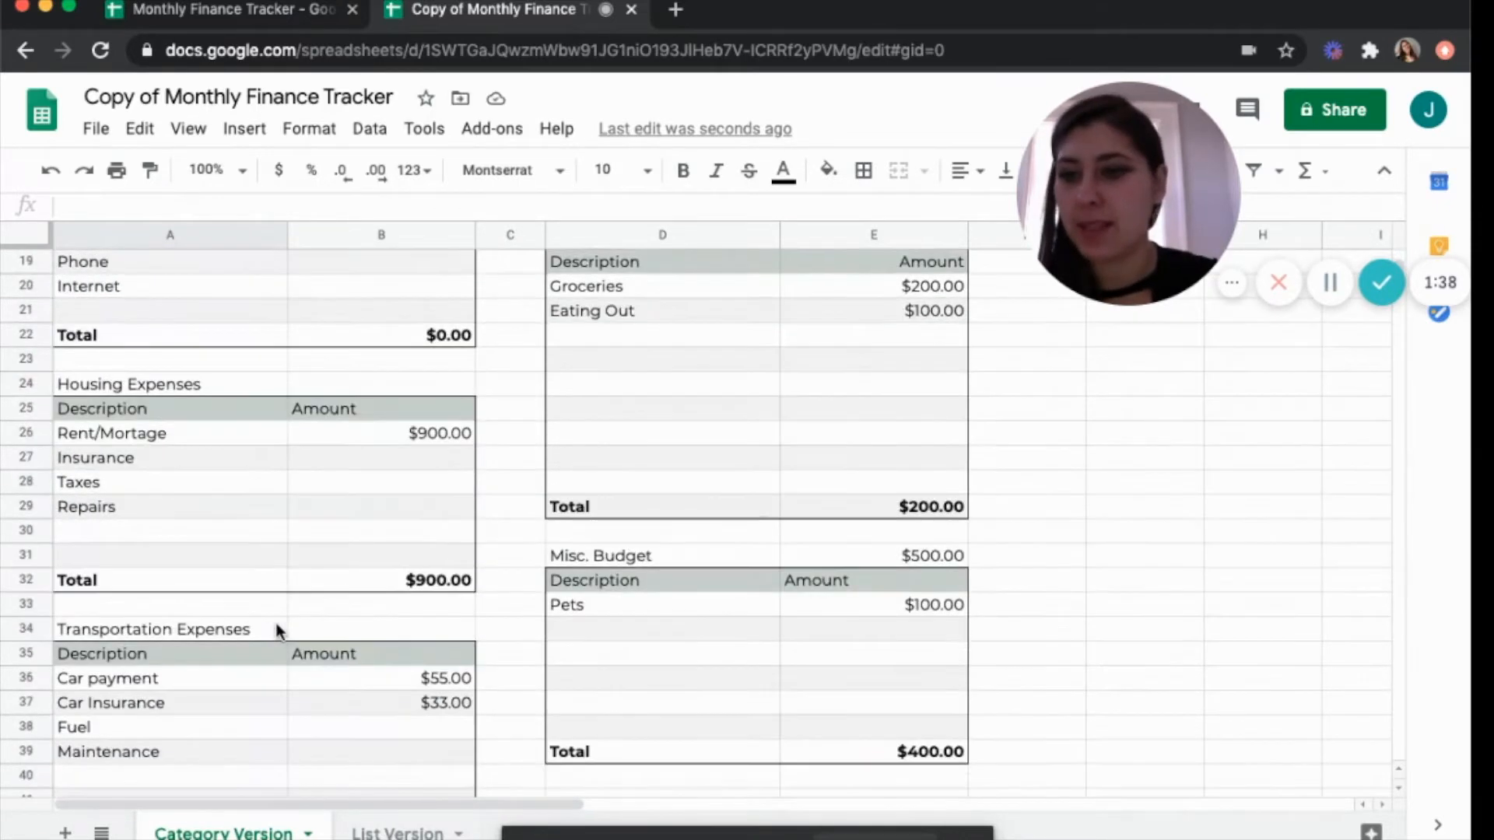
scroll(273, 619, "down", 5)
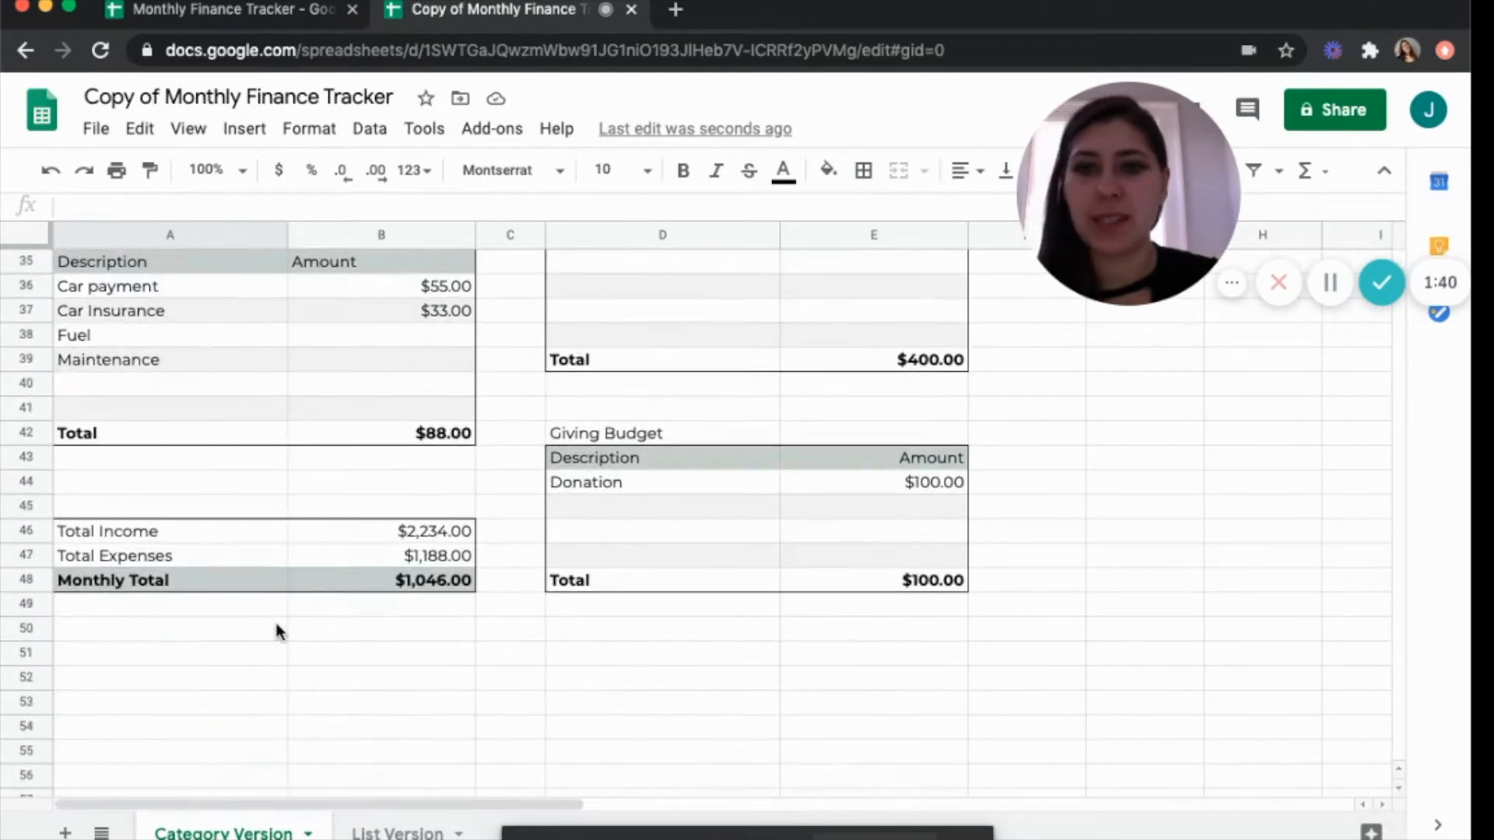
scroll(449, 427, "up", 3)
scroll(448, 426, "up", 14)
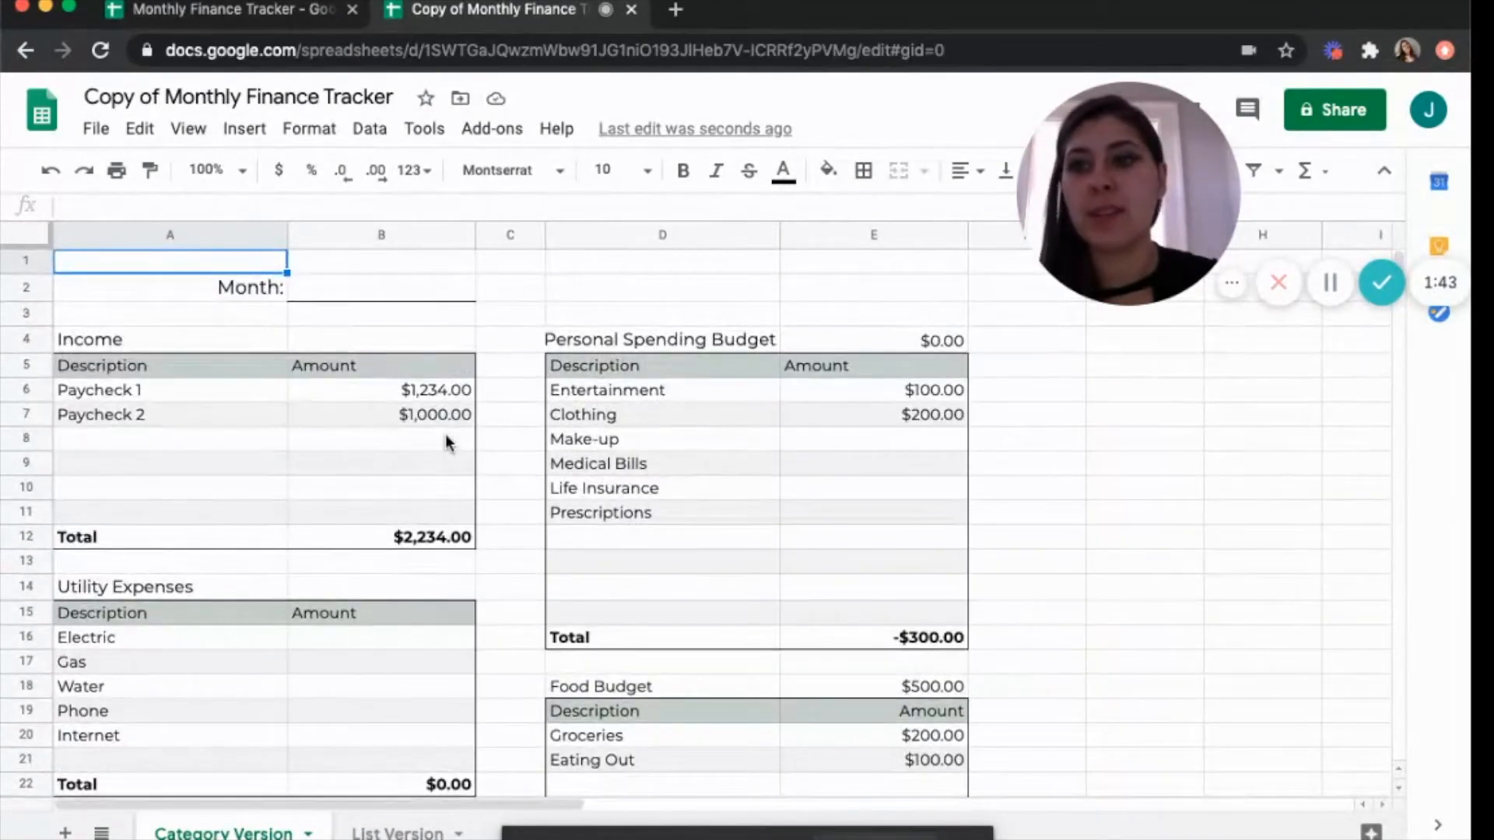
left_click(152, 440)
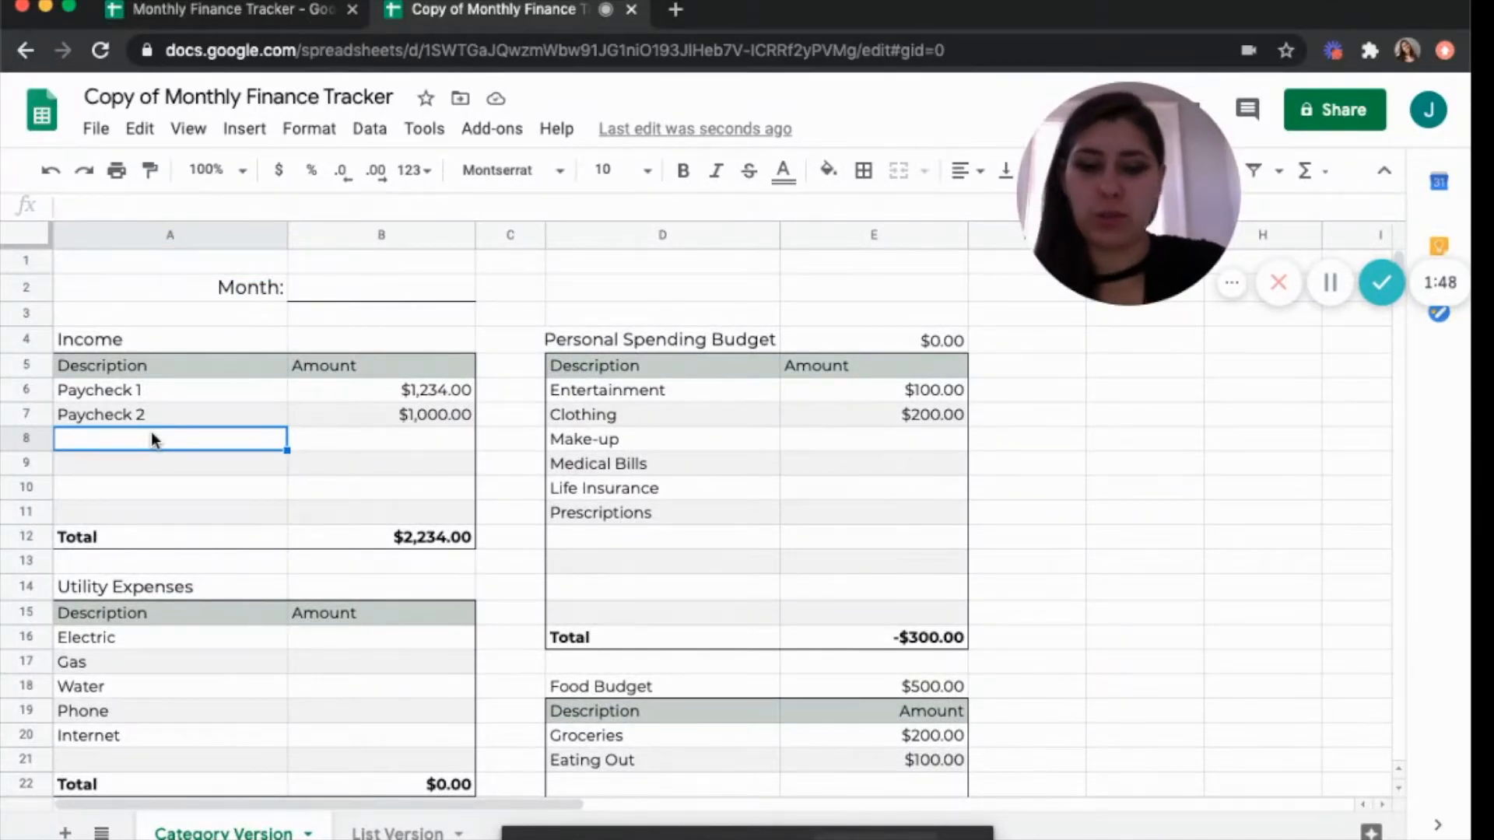
type("Paycheck 3")
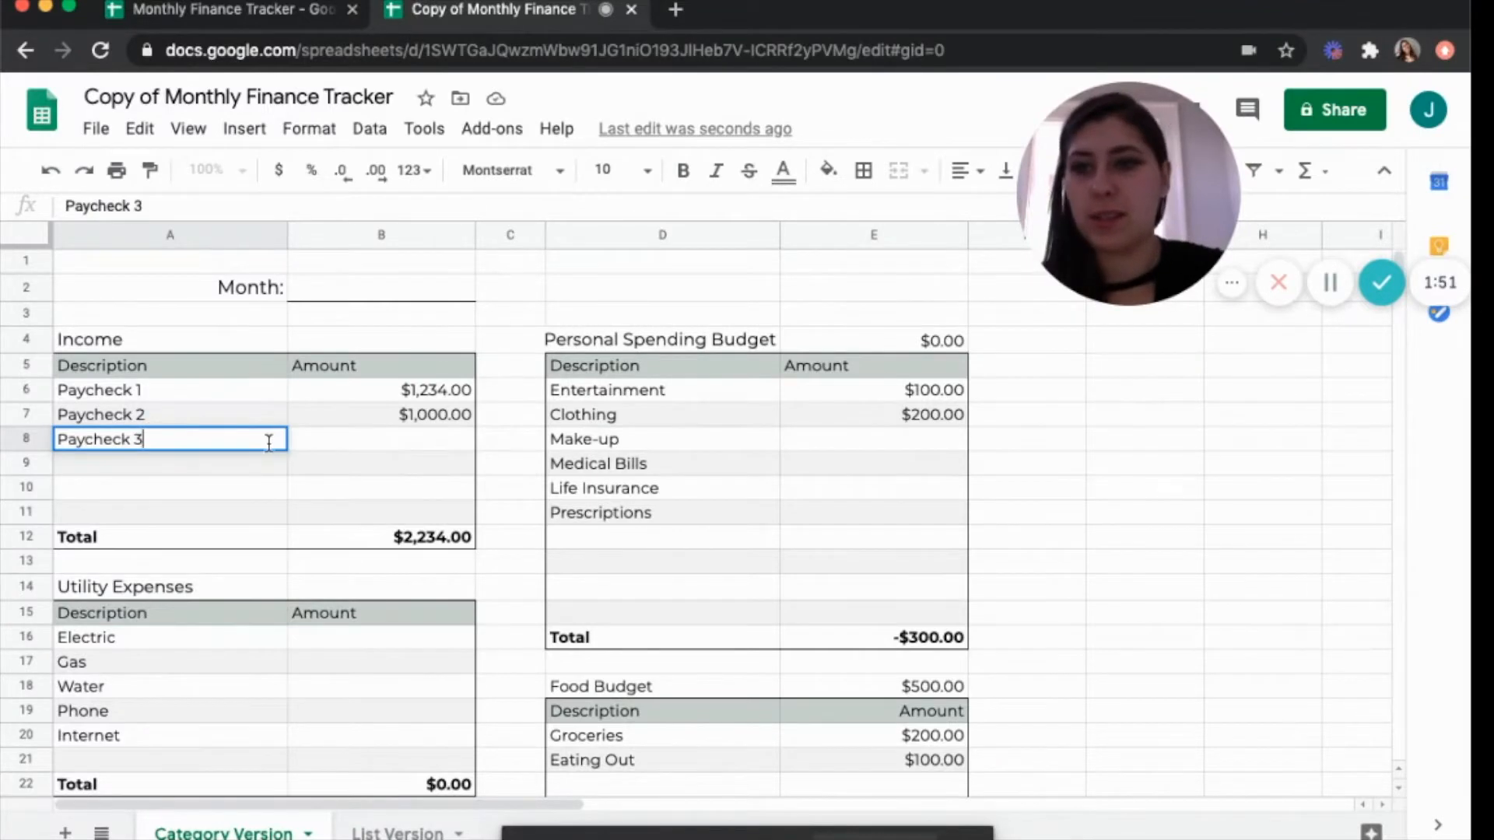
left_click(429, 442)
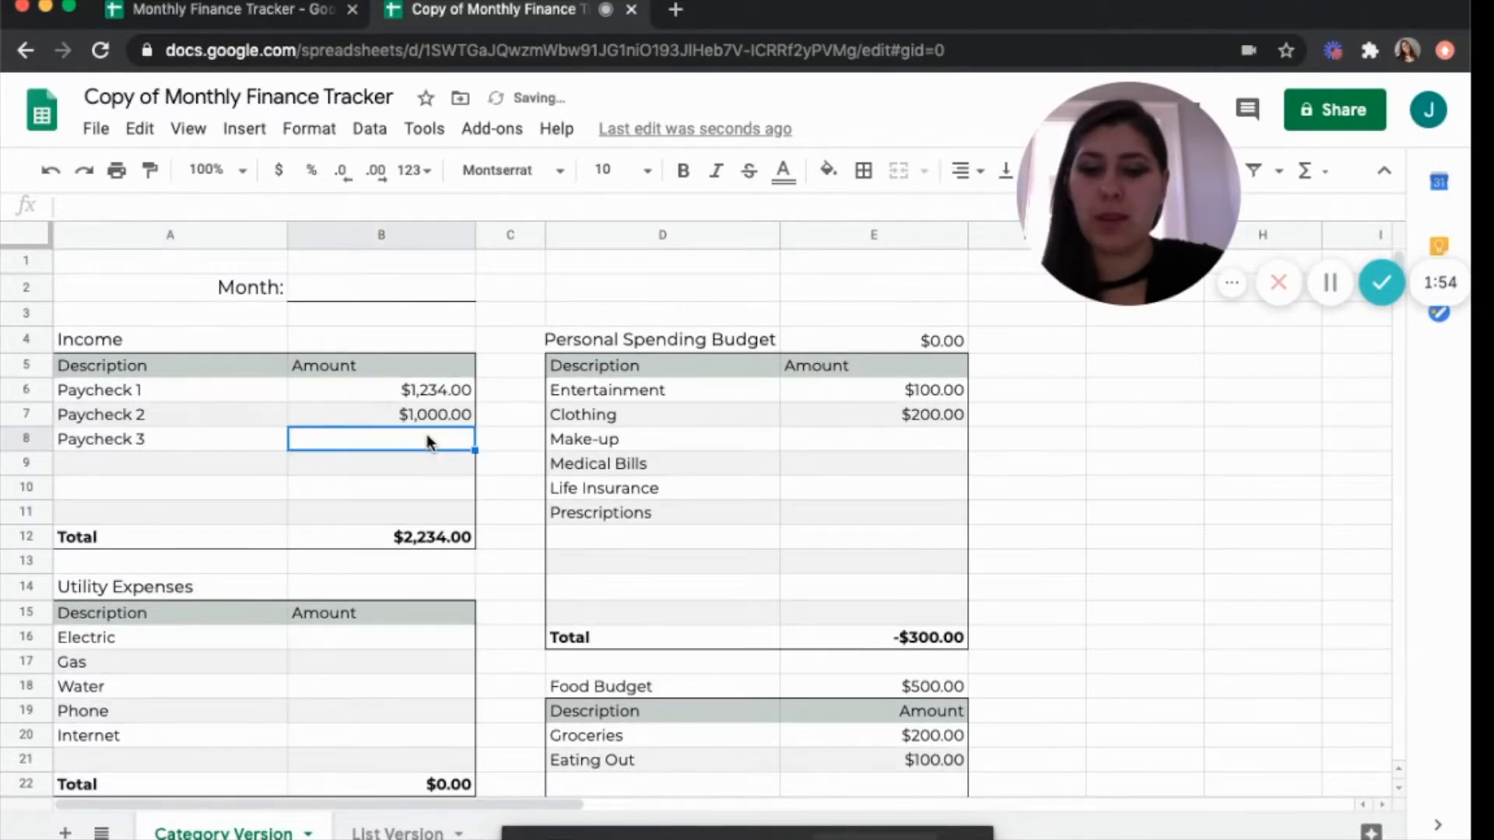
type("456")
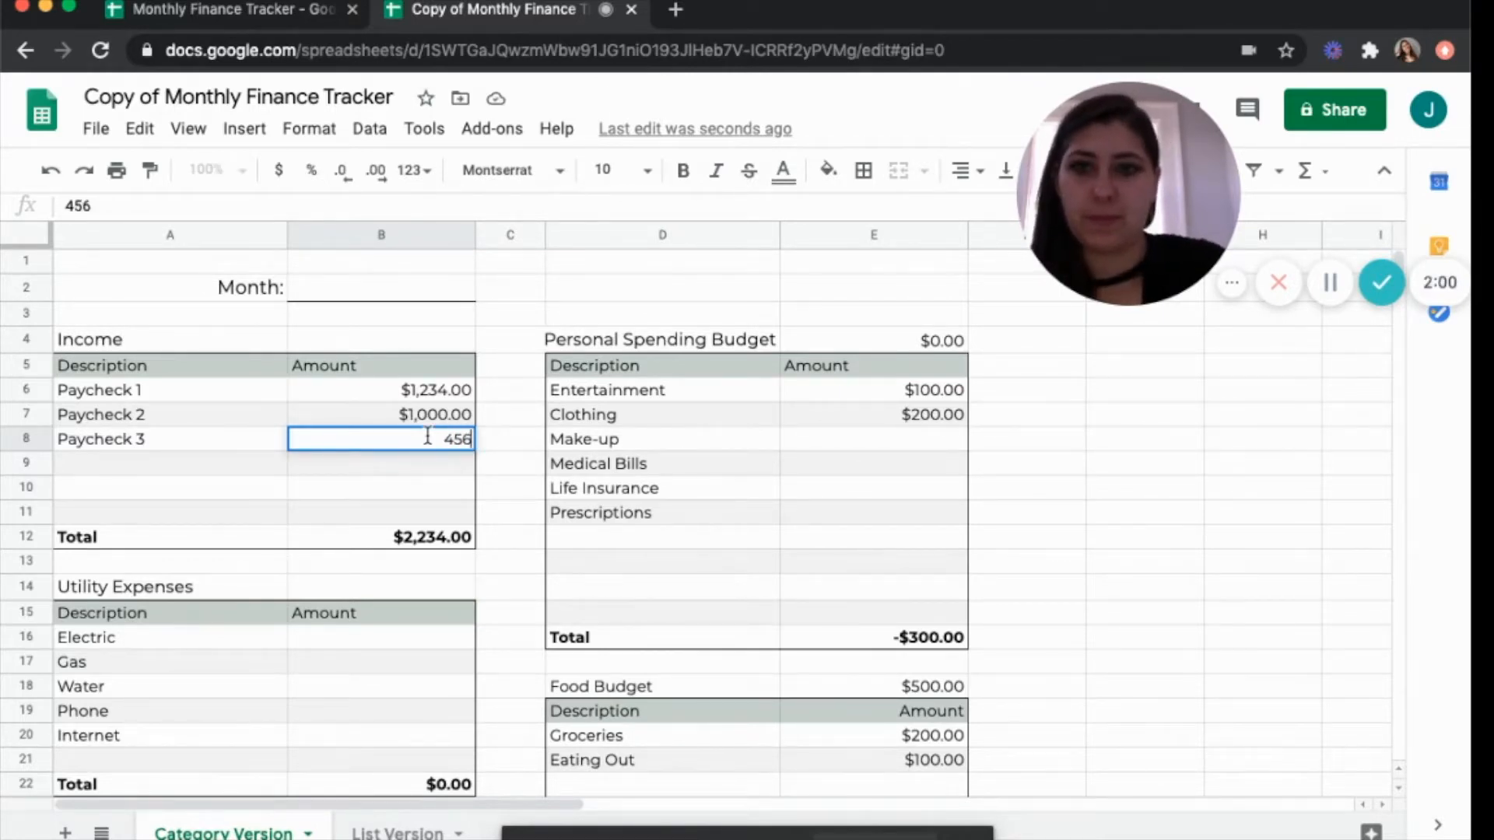
key("Return")
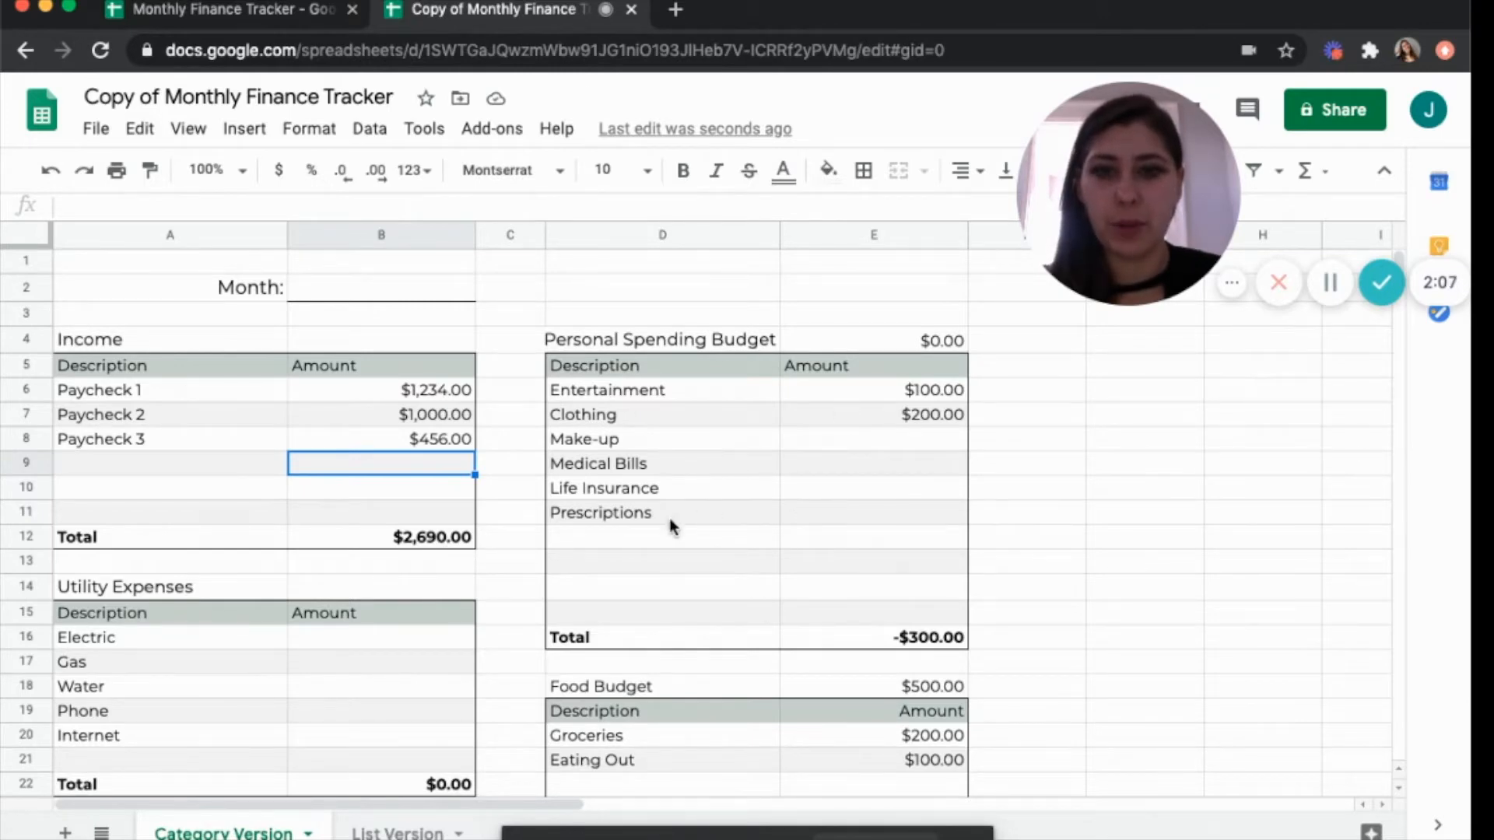
Set the Personal Spending Budget amount to 400.00.
left_click(658, 531)
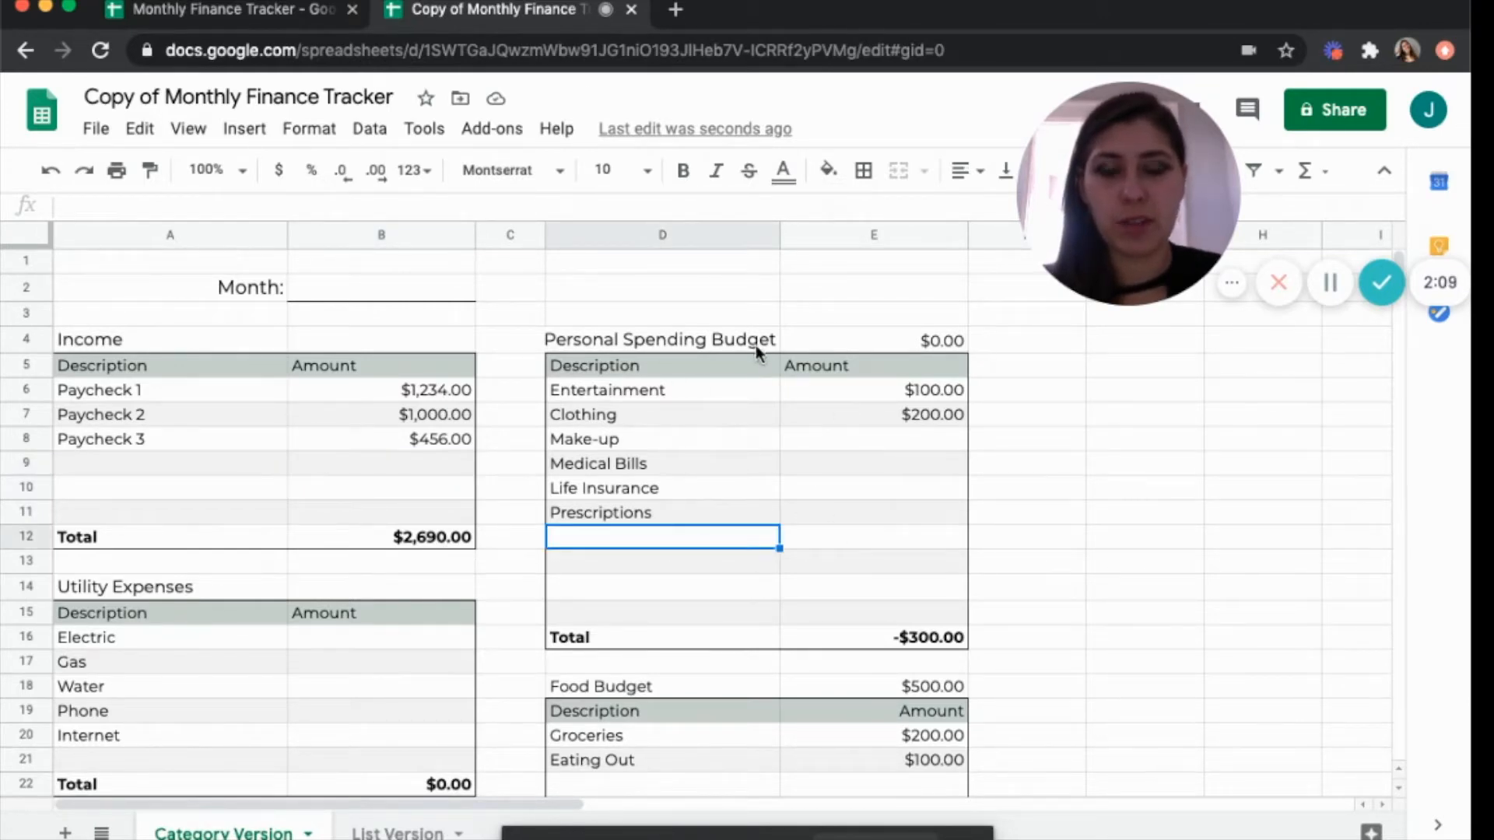
left_click(944, 340)
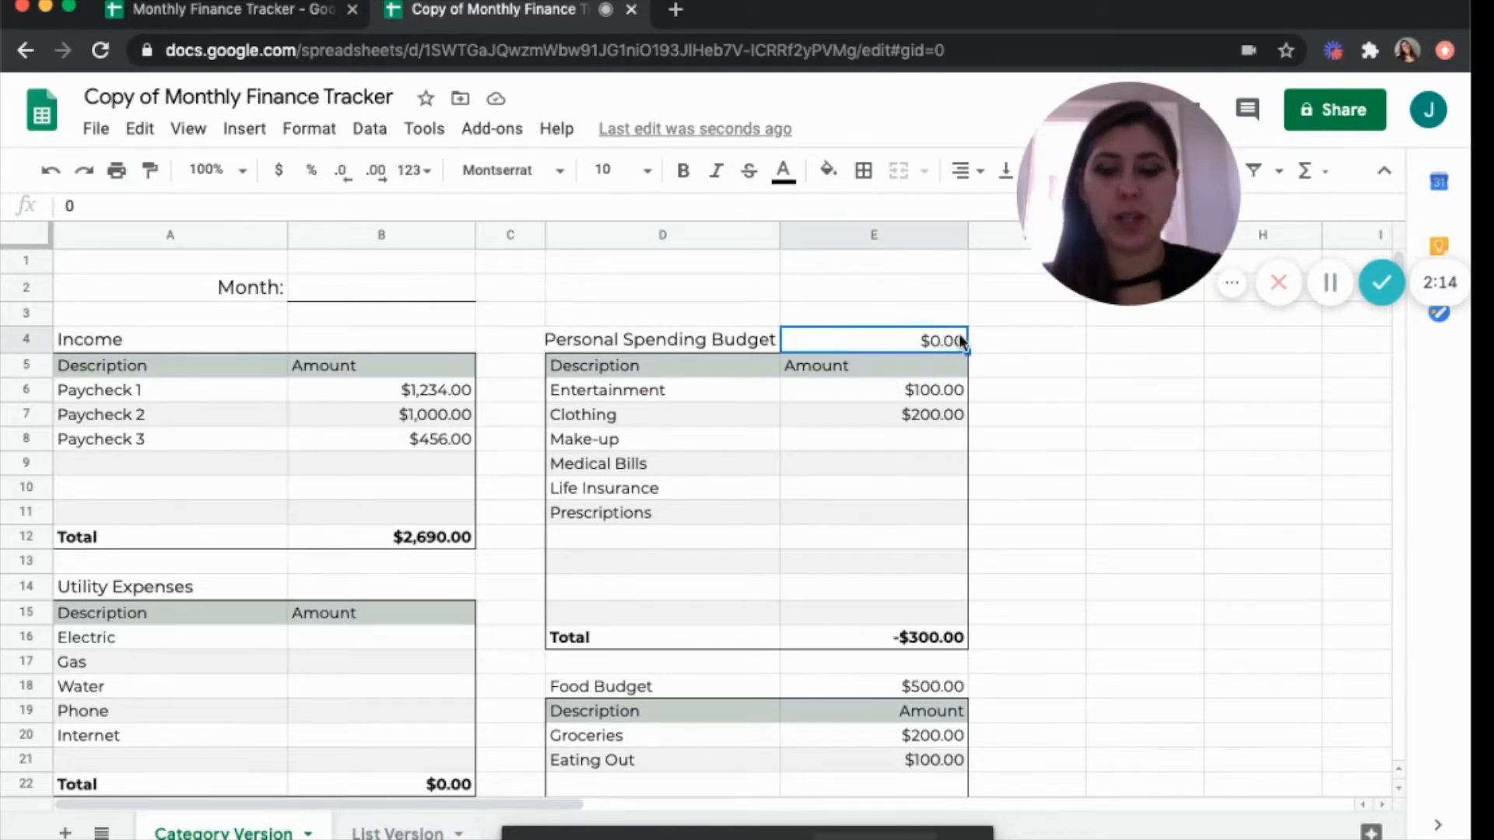
type("4")
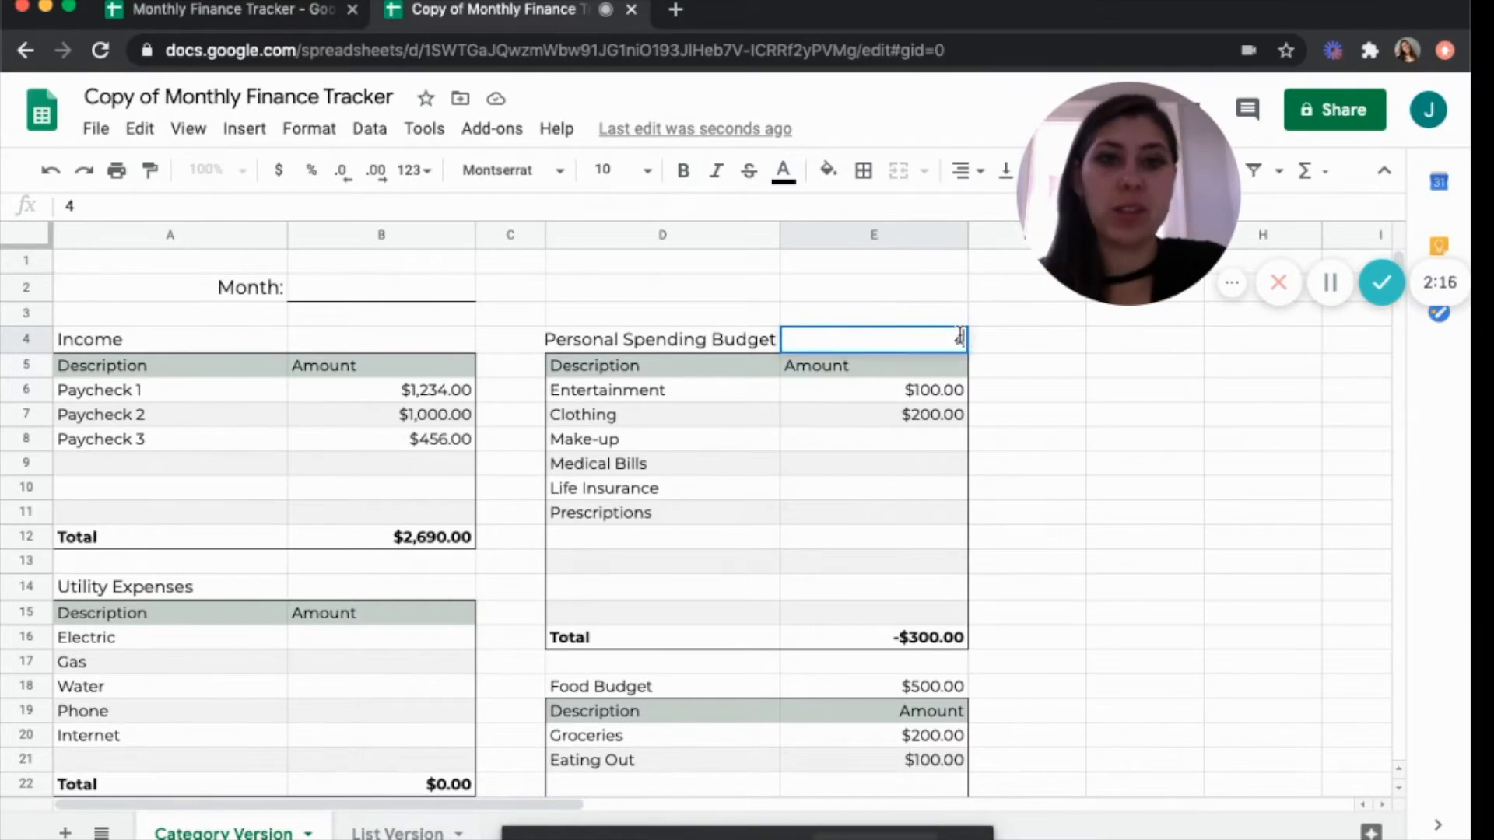
type("00.00")
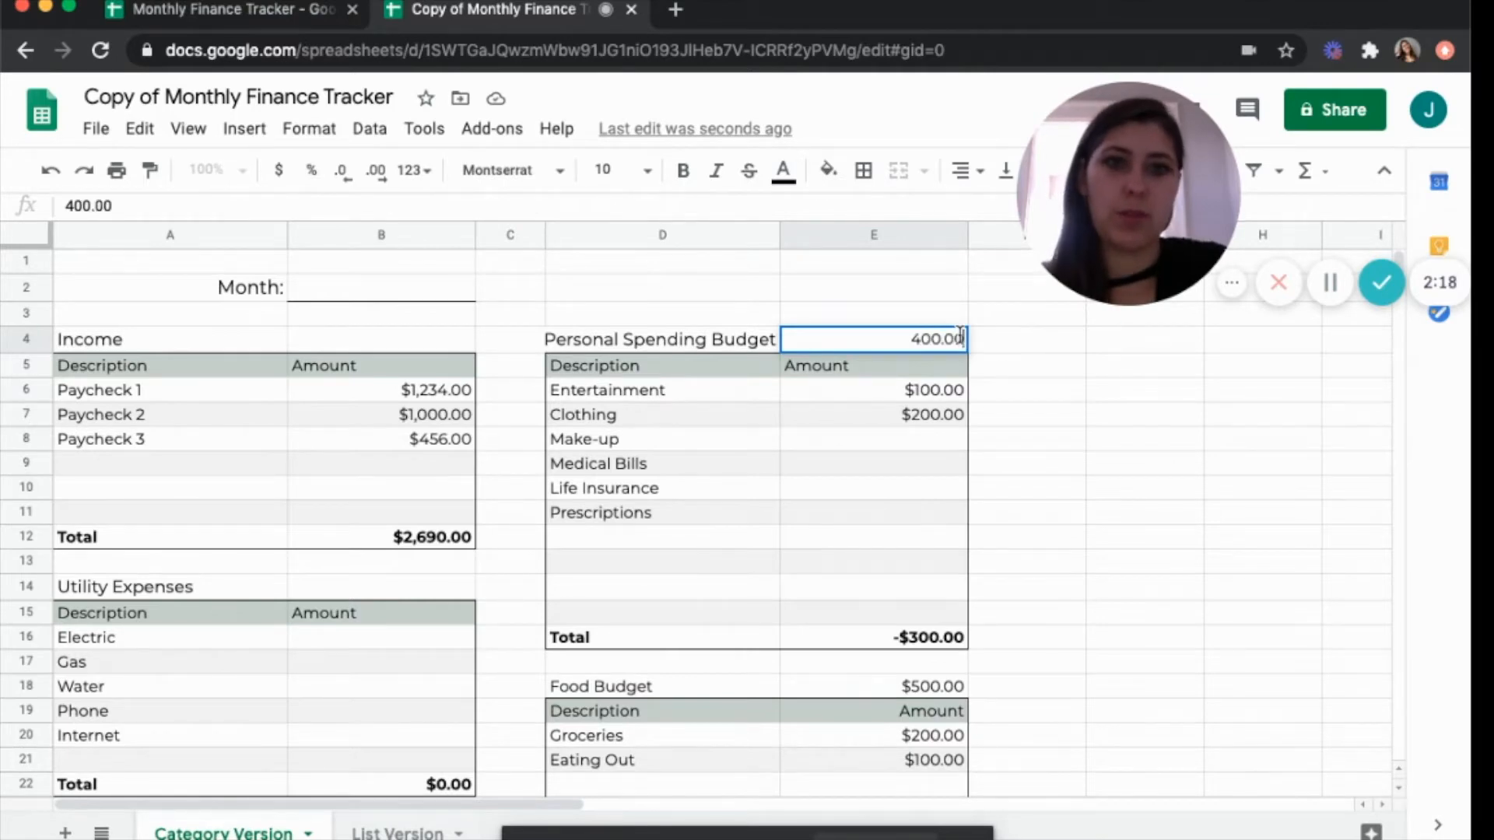
left_click(849, 444)
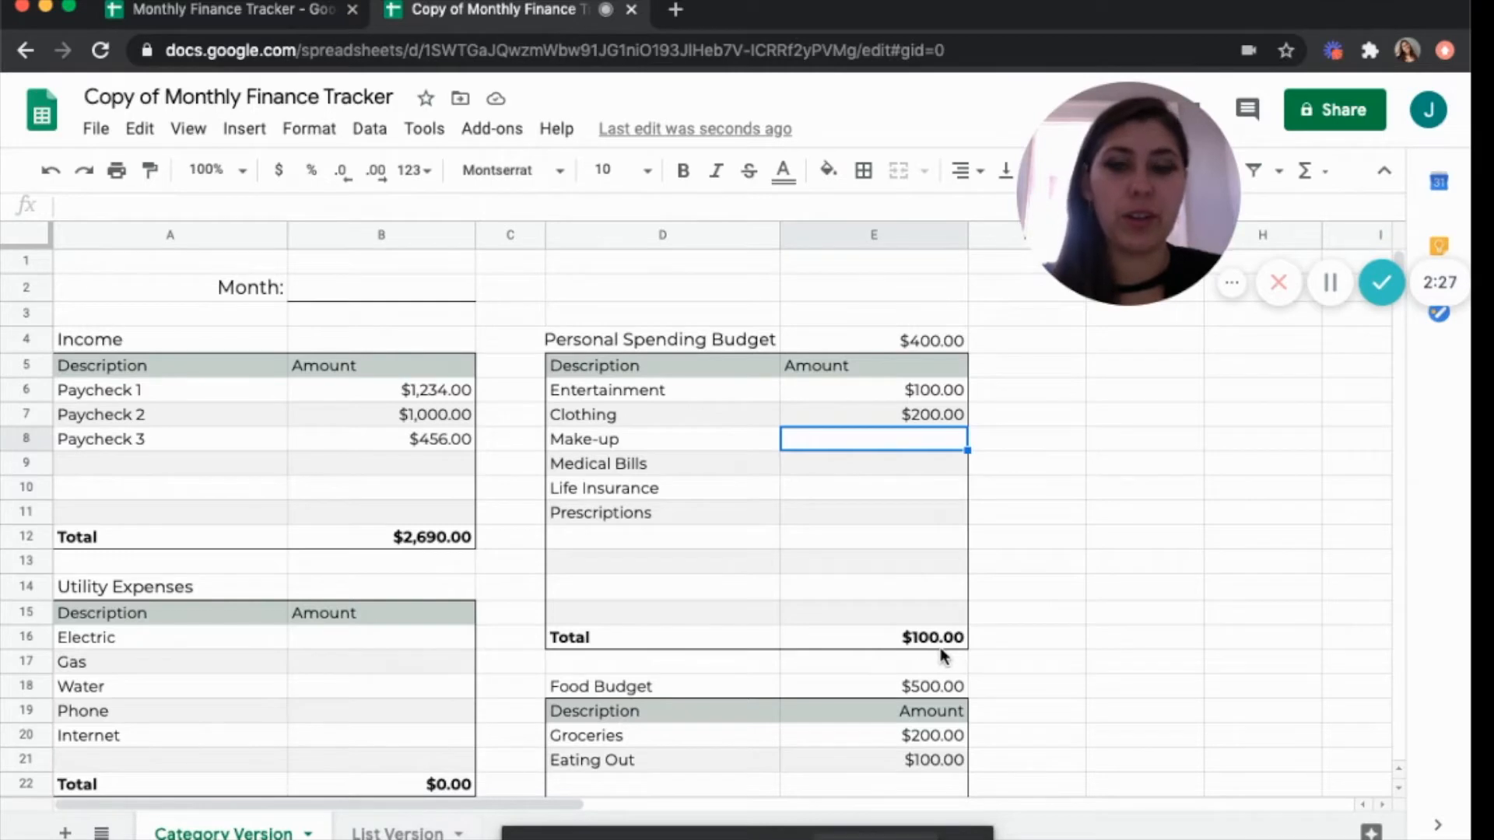
Scroll through the Category Version sheet to review the section totals and monthly summary.
scroll(841, 640, "down", 5)
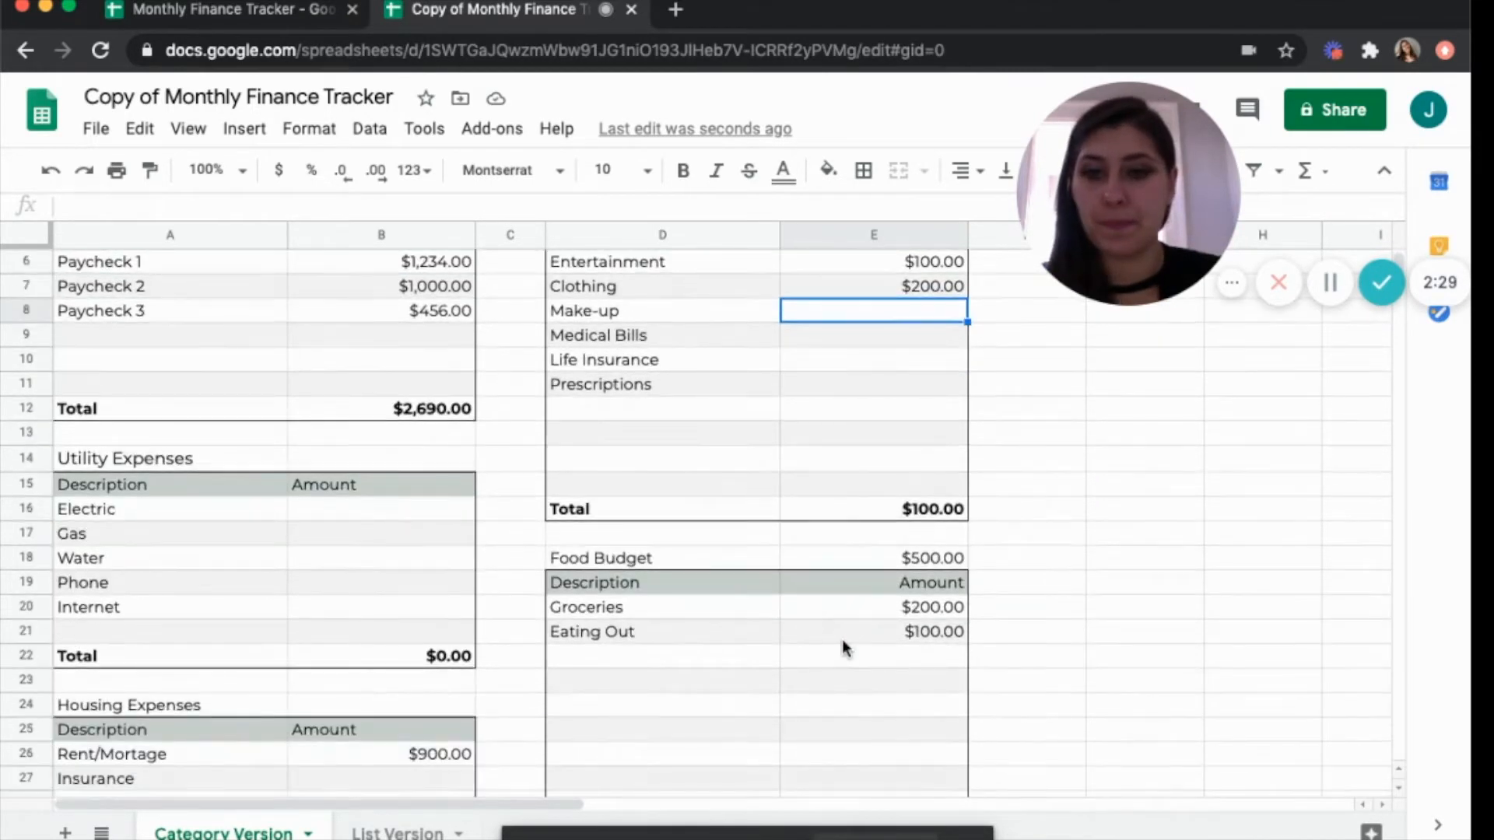
scroll(841, 644, "down", 7)
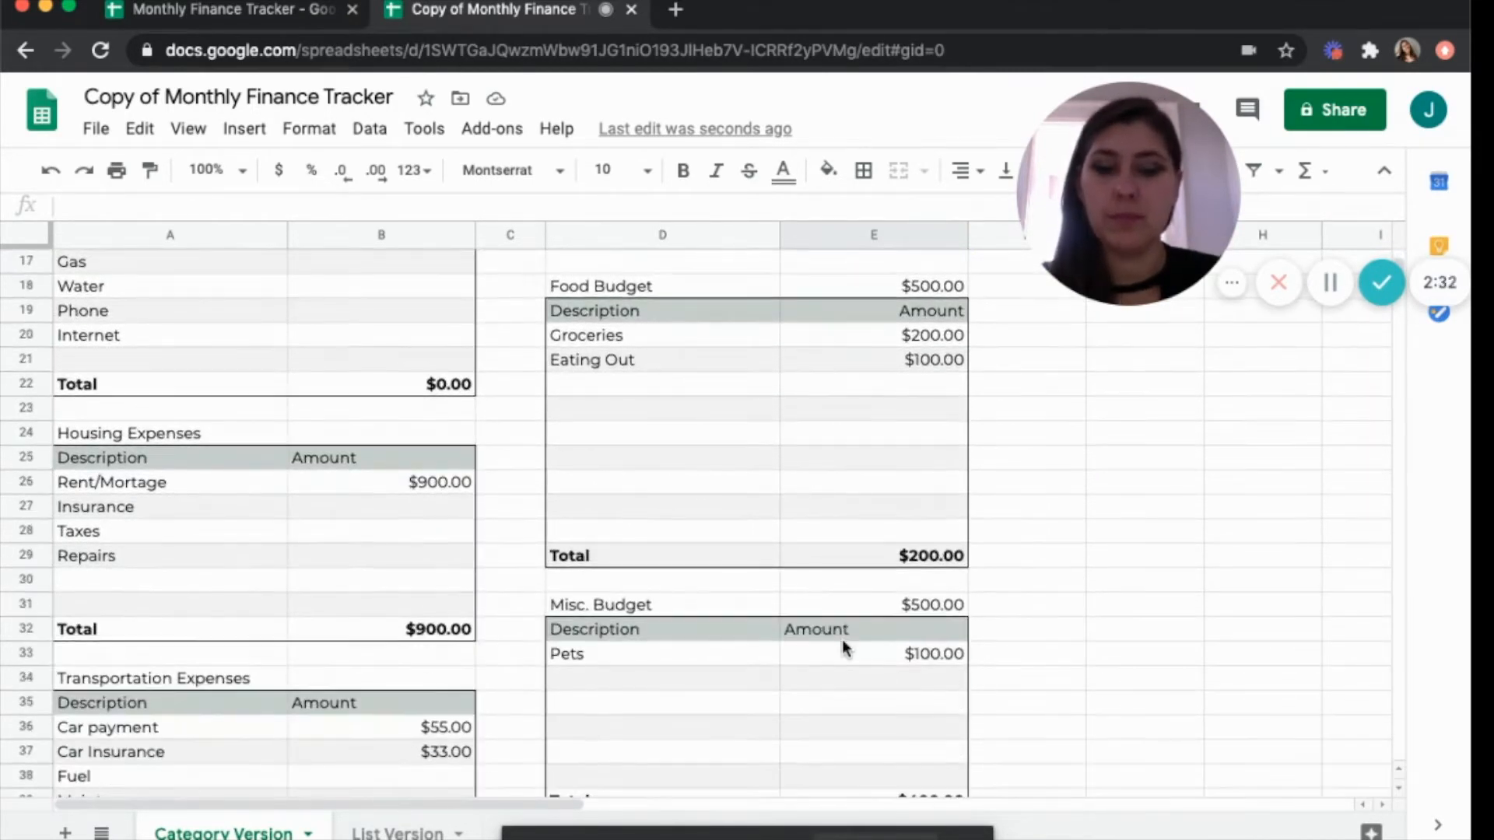
scroll(837, 623, "down", 1)
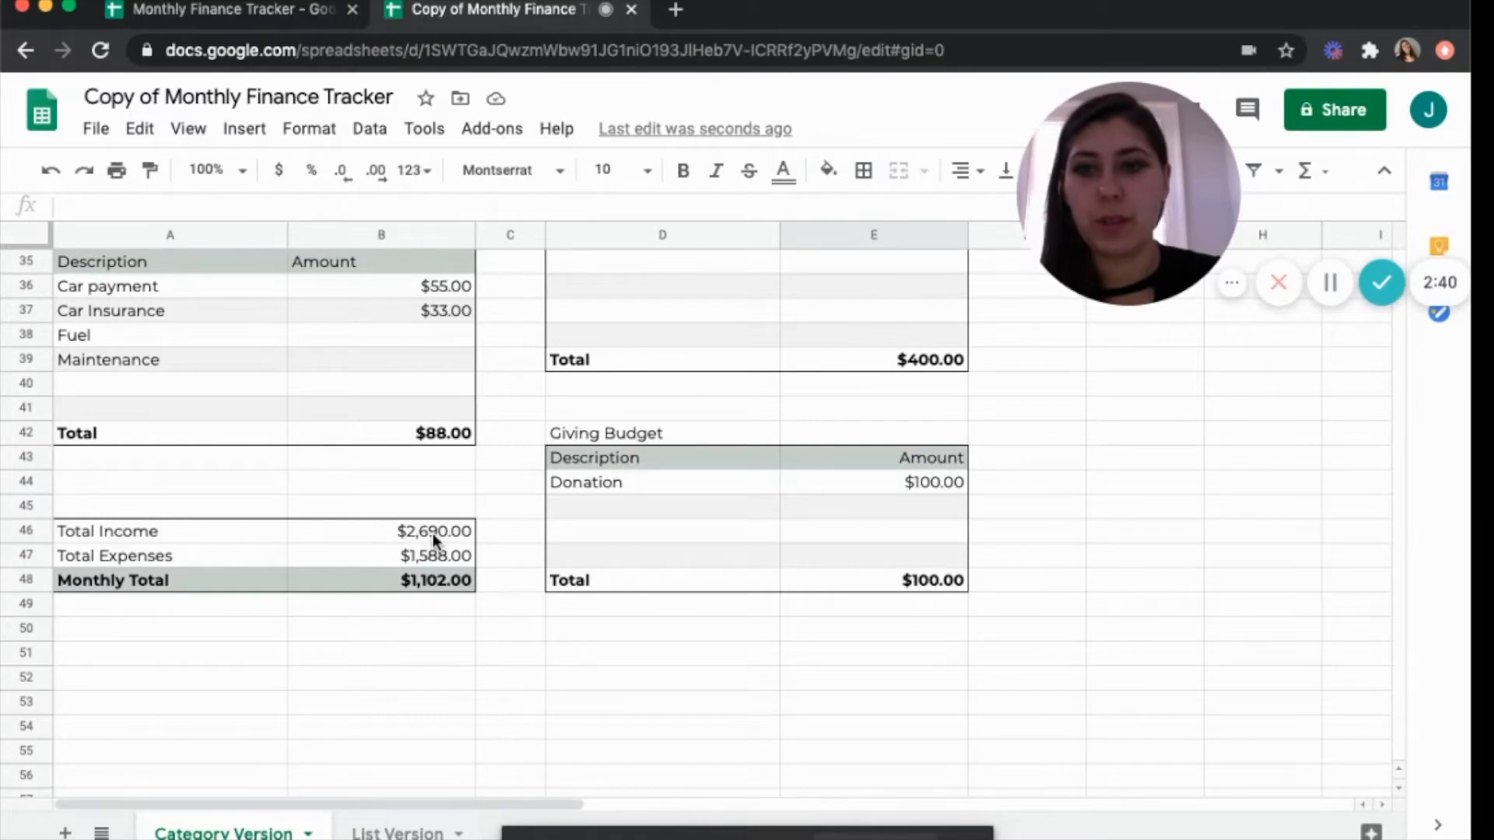
scroll(432, 534, "up", 10)
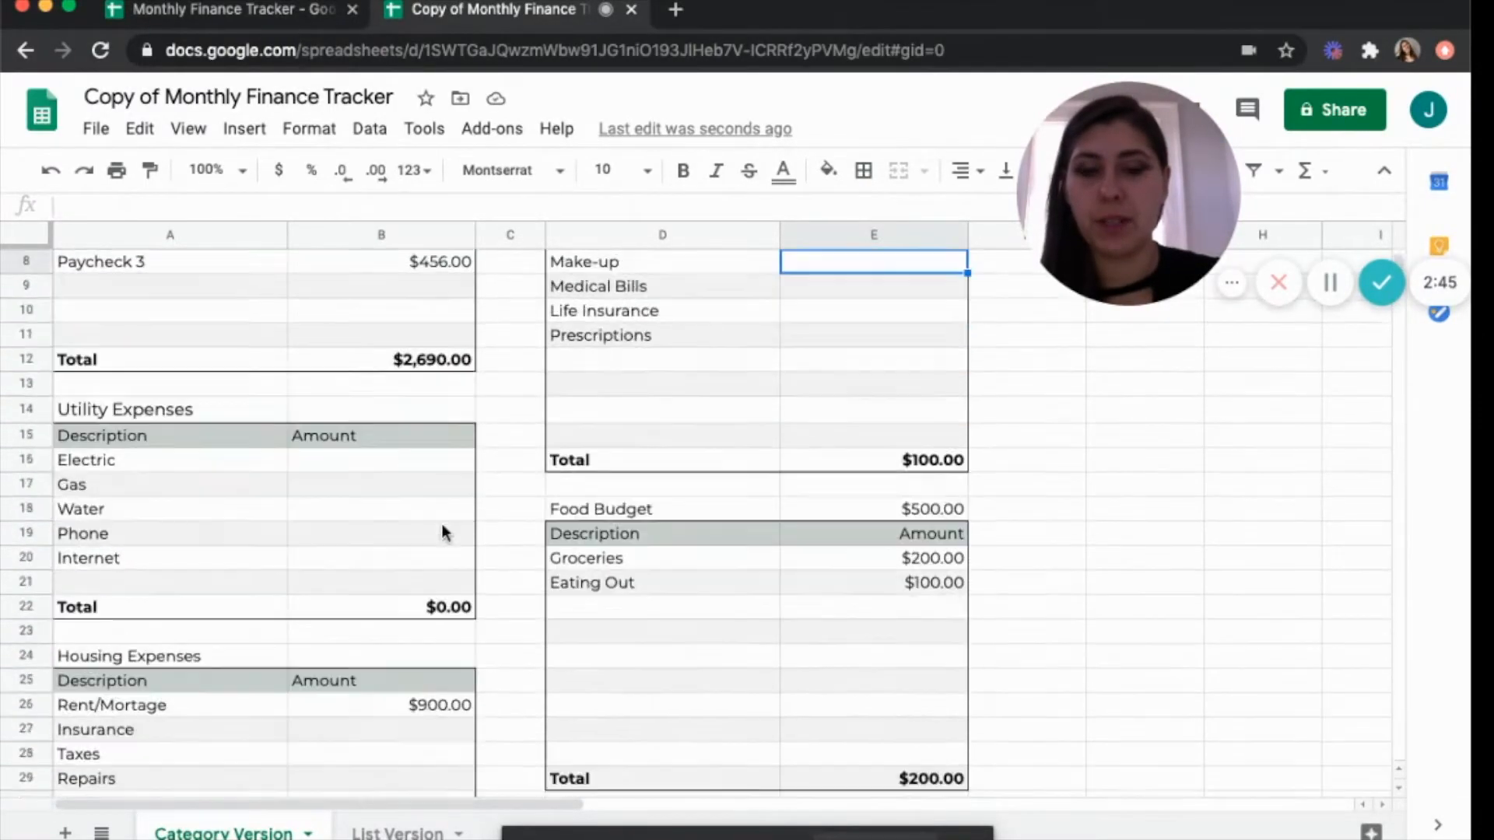
scroll(441, 525, "down", 8)
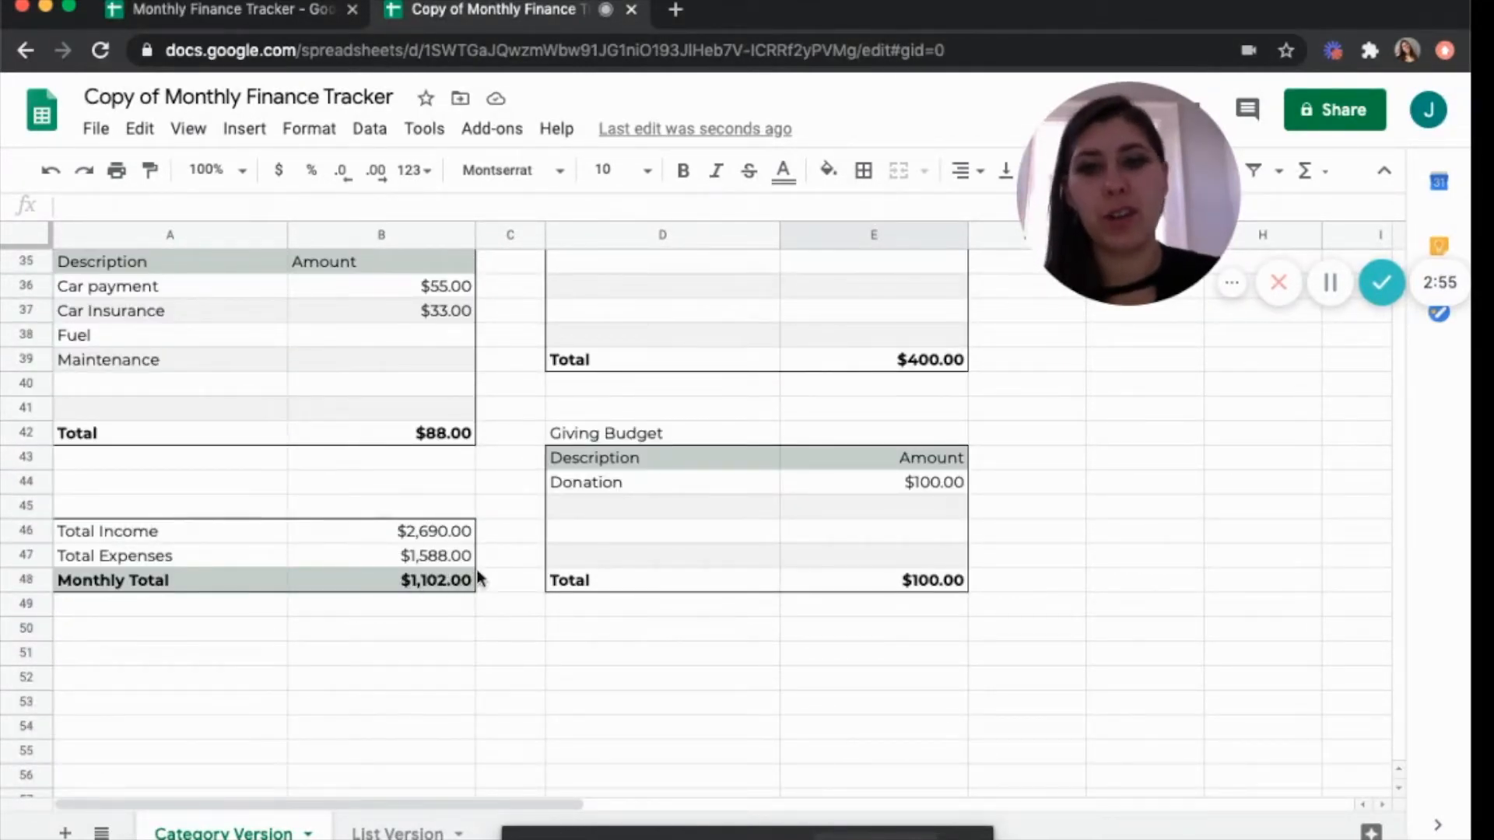
scroll(684, 399, "up", 4)
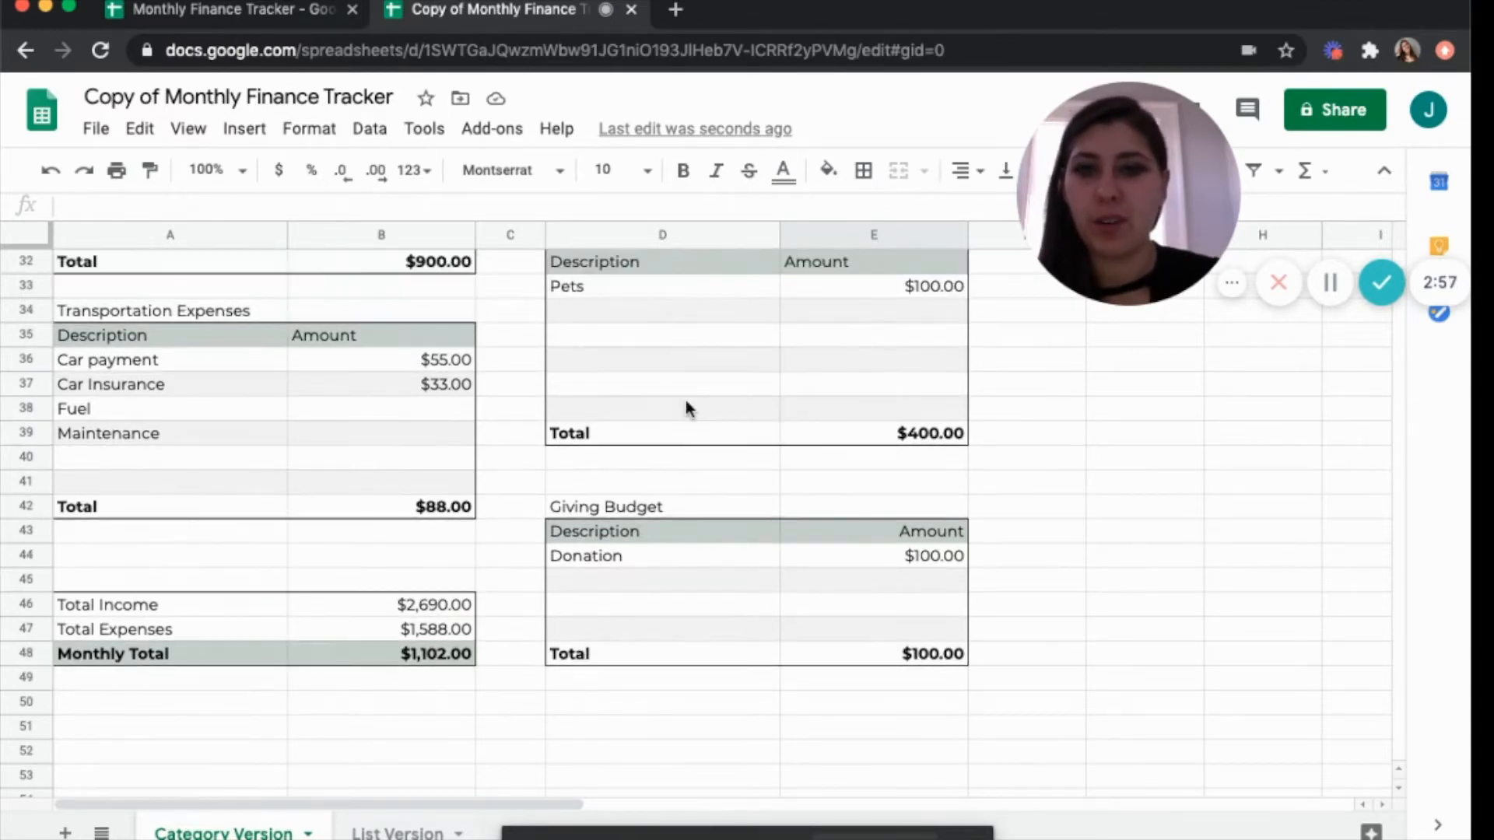
scroll(685, 400, "up", 7)
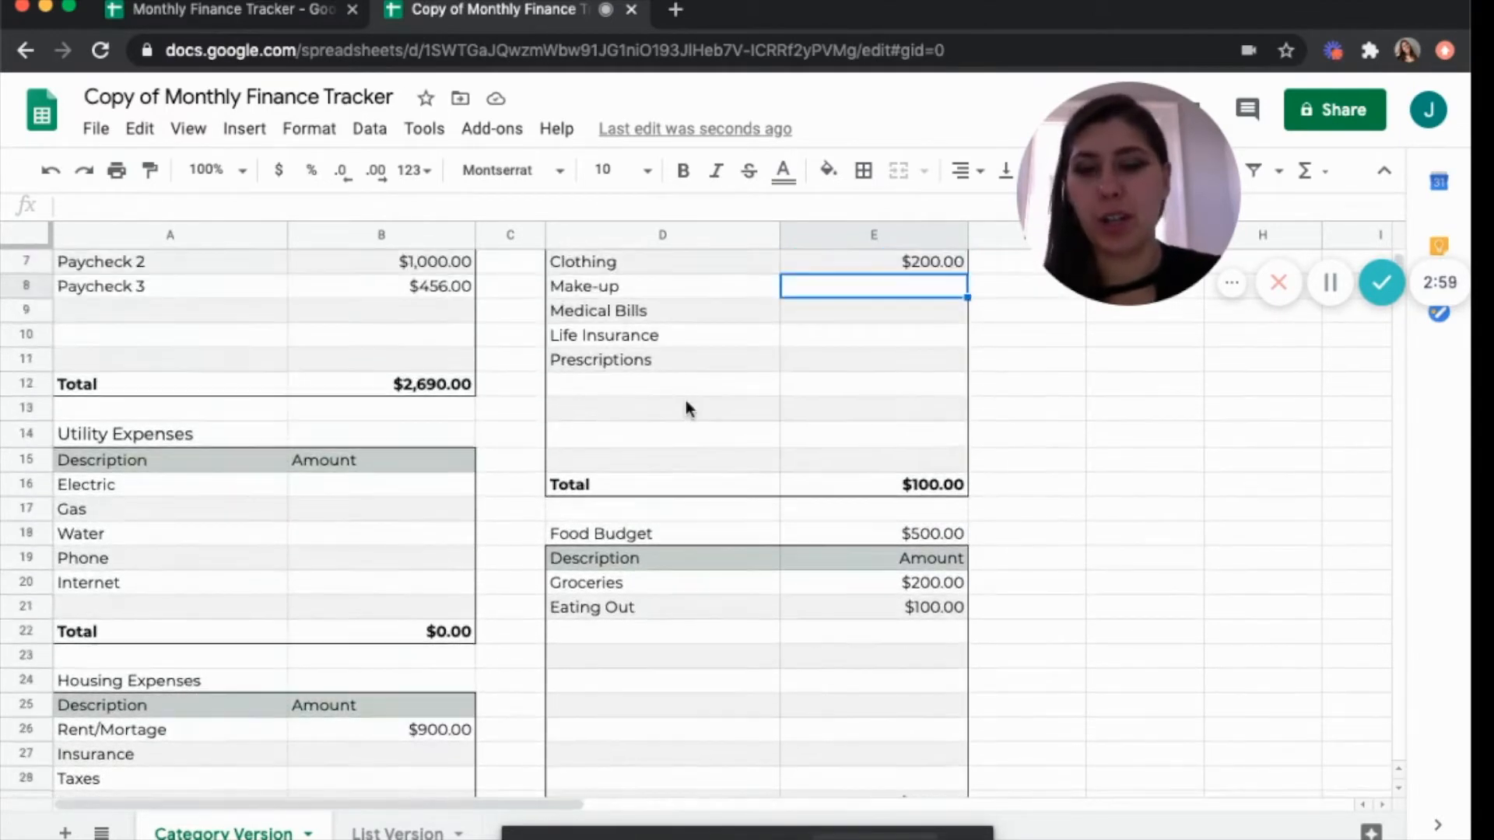
scroll(684, 400, "up", 1)
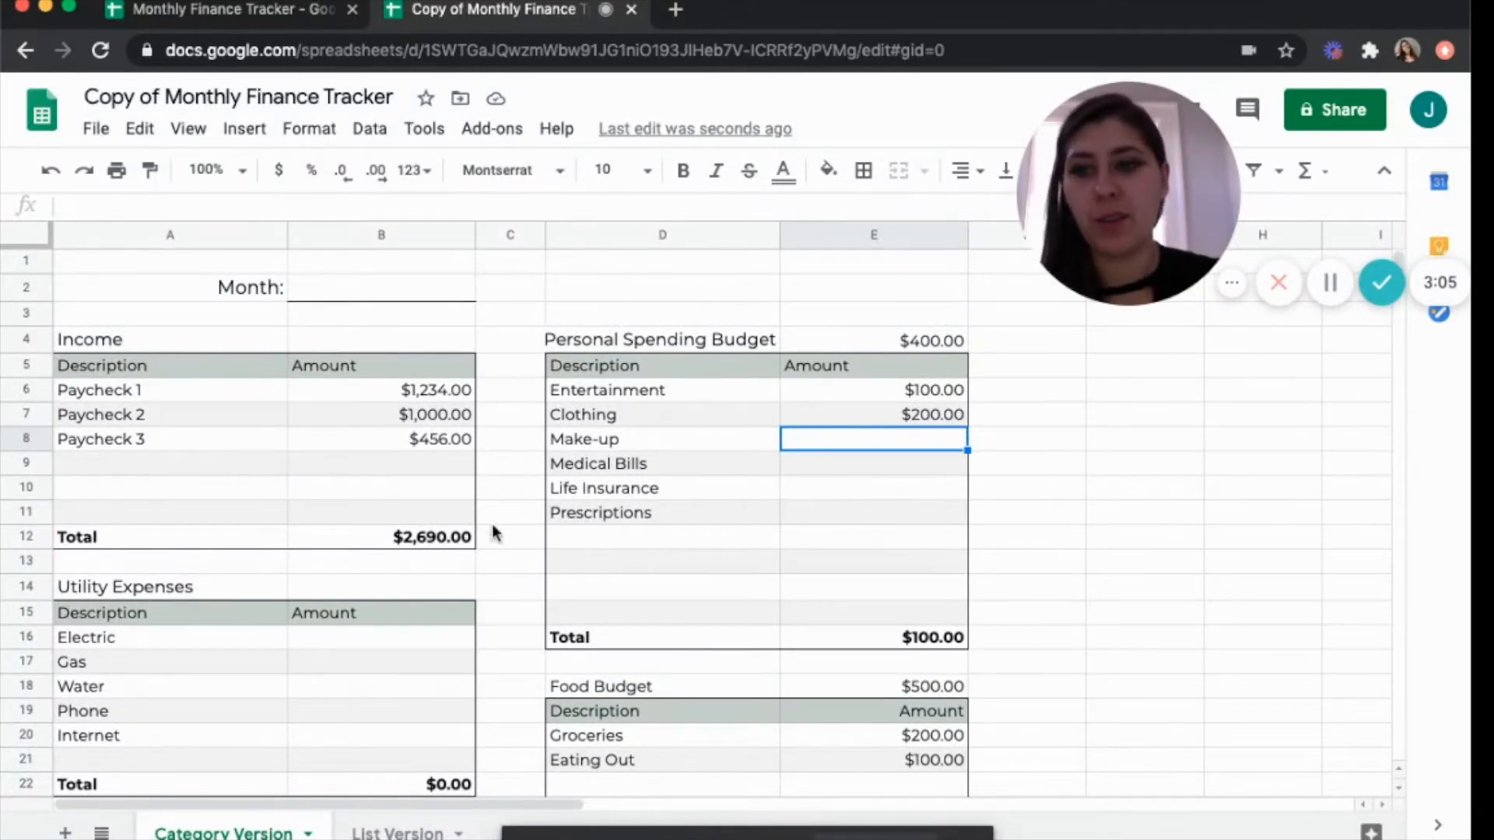
Insert a new blank row below Paycheck 3 in the Income table.
left_click(95, 460)
right_click(95, 460)
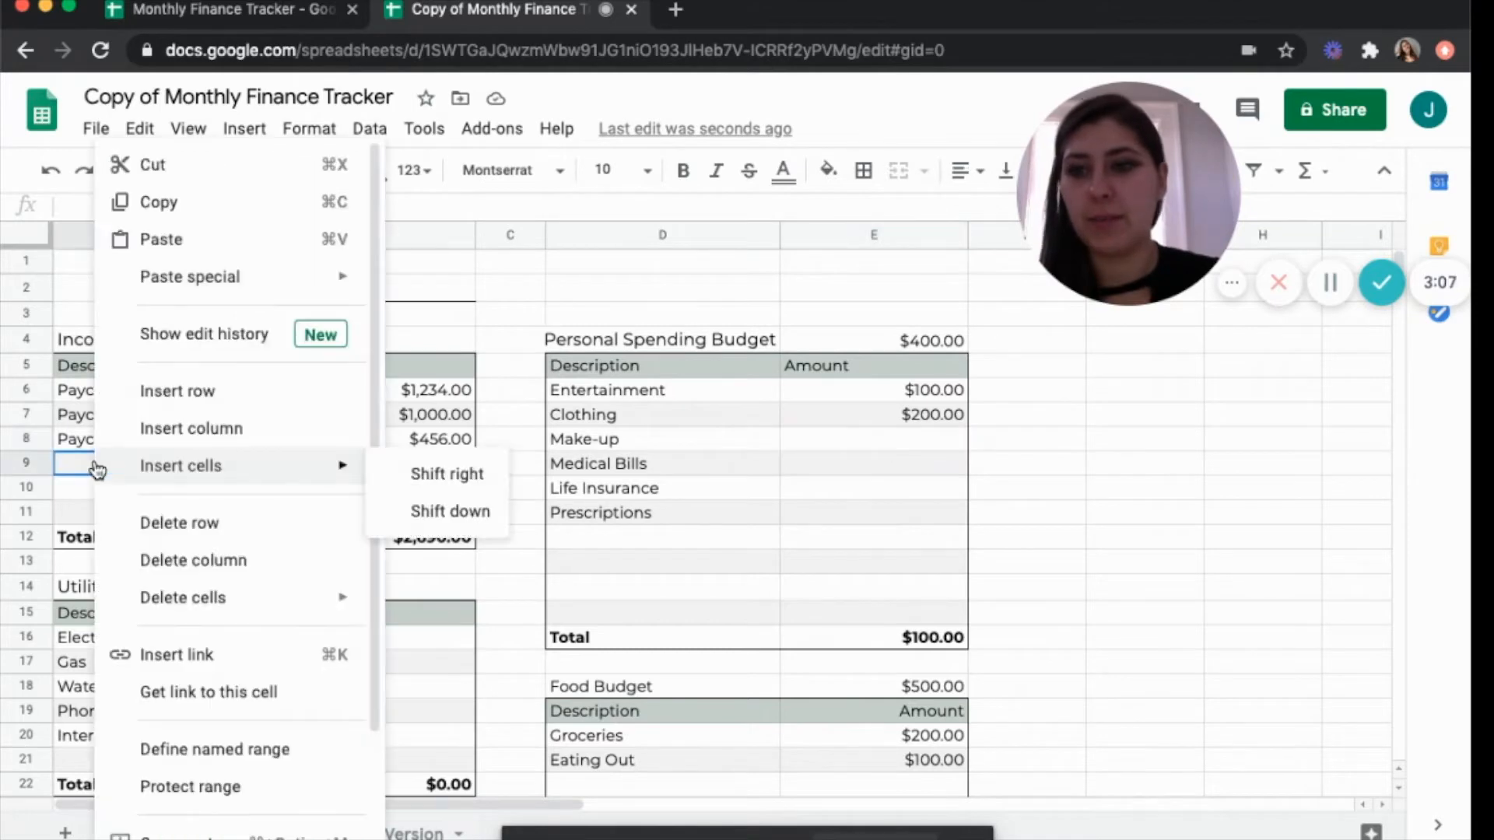
left_click(181, 391)
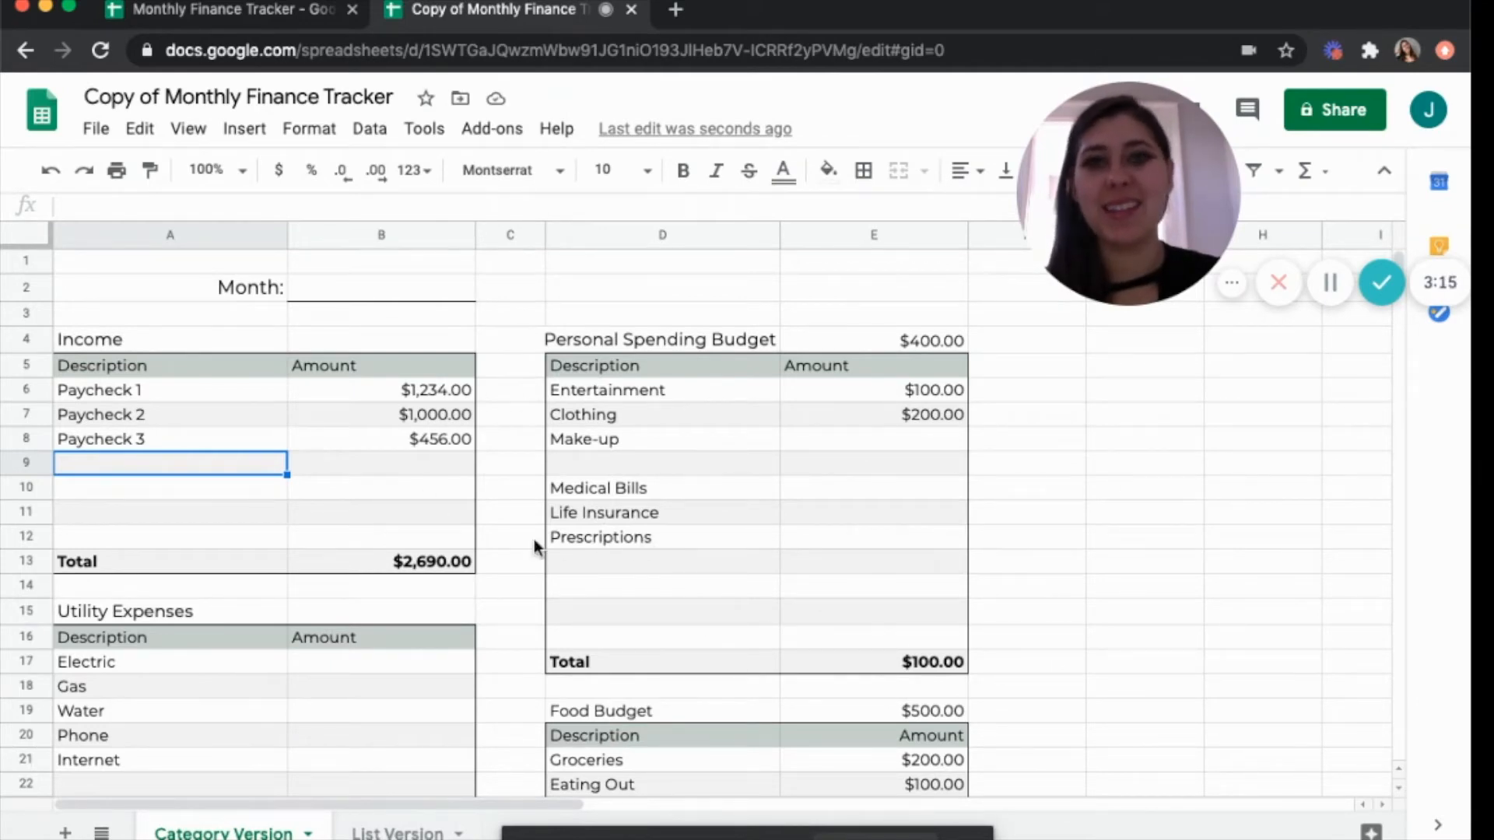
Open the List Version sheet and examine the first empty row's Description, Category and Want/Need cells.
left_click(379, 832)
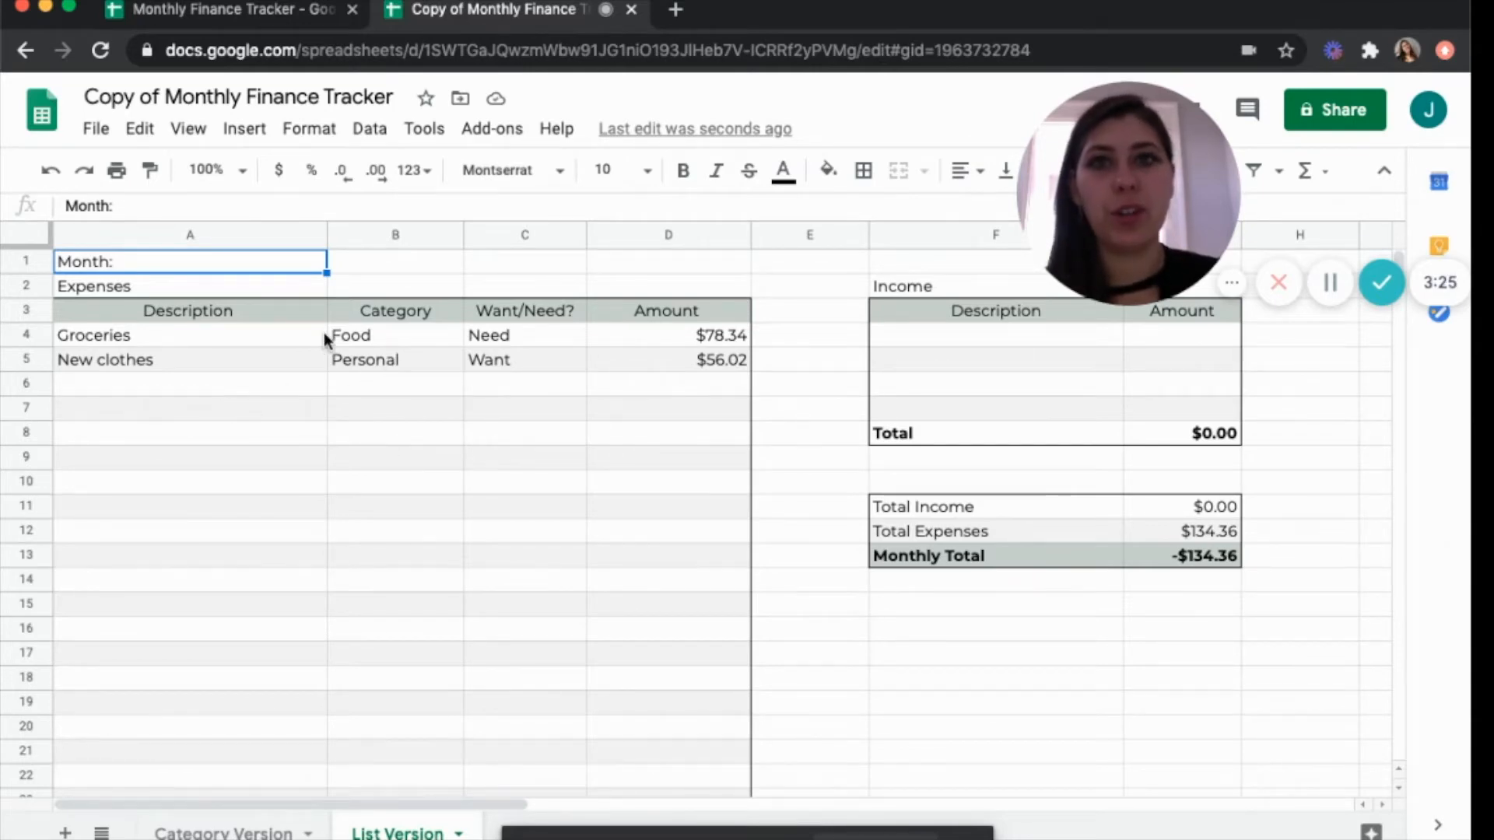
left_click(187, 385)
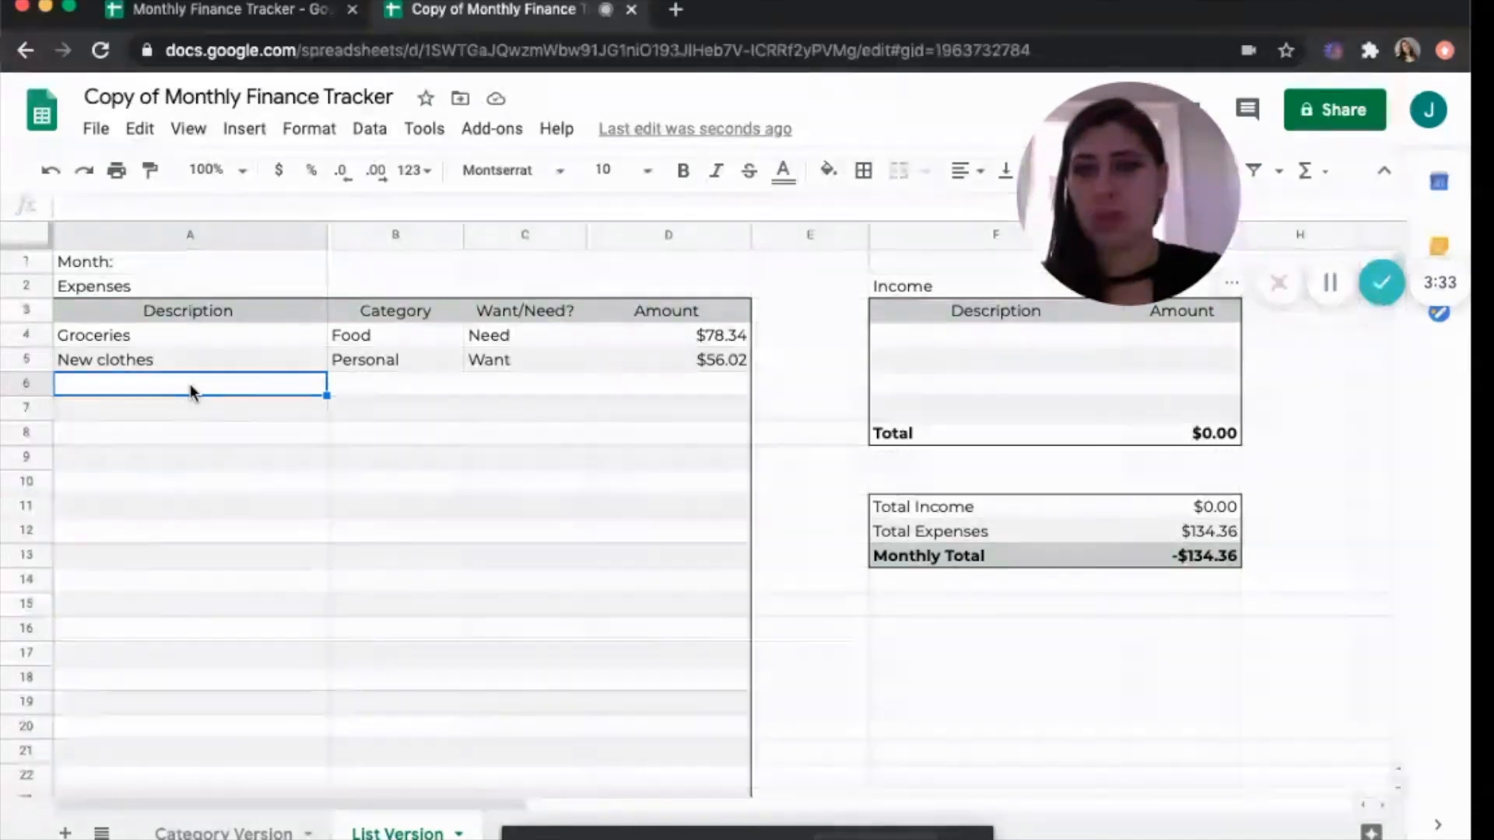
left_click(380, 386)
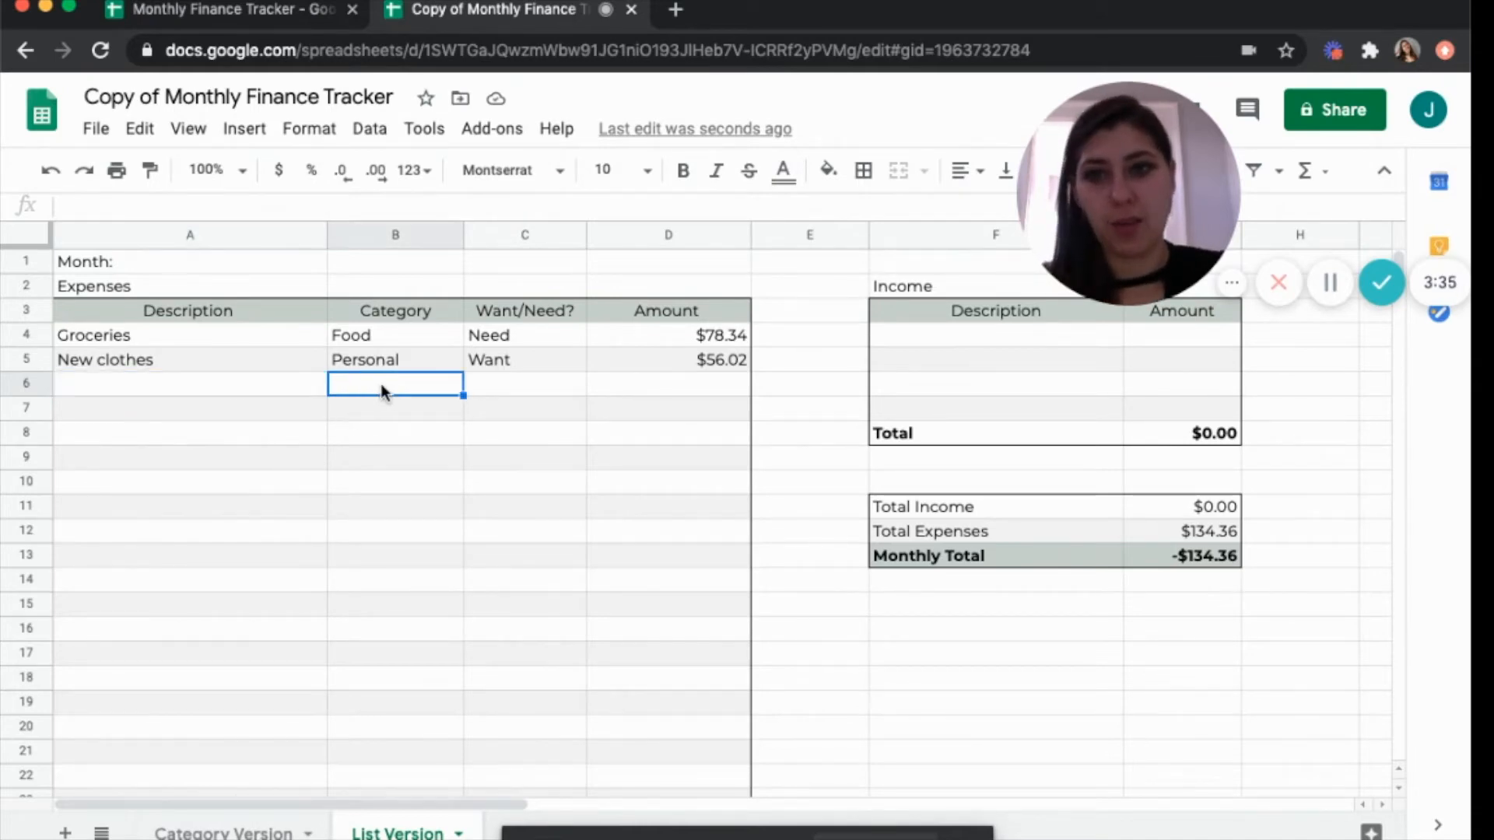
left_click(530, 377)
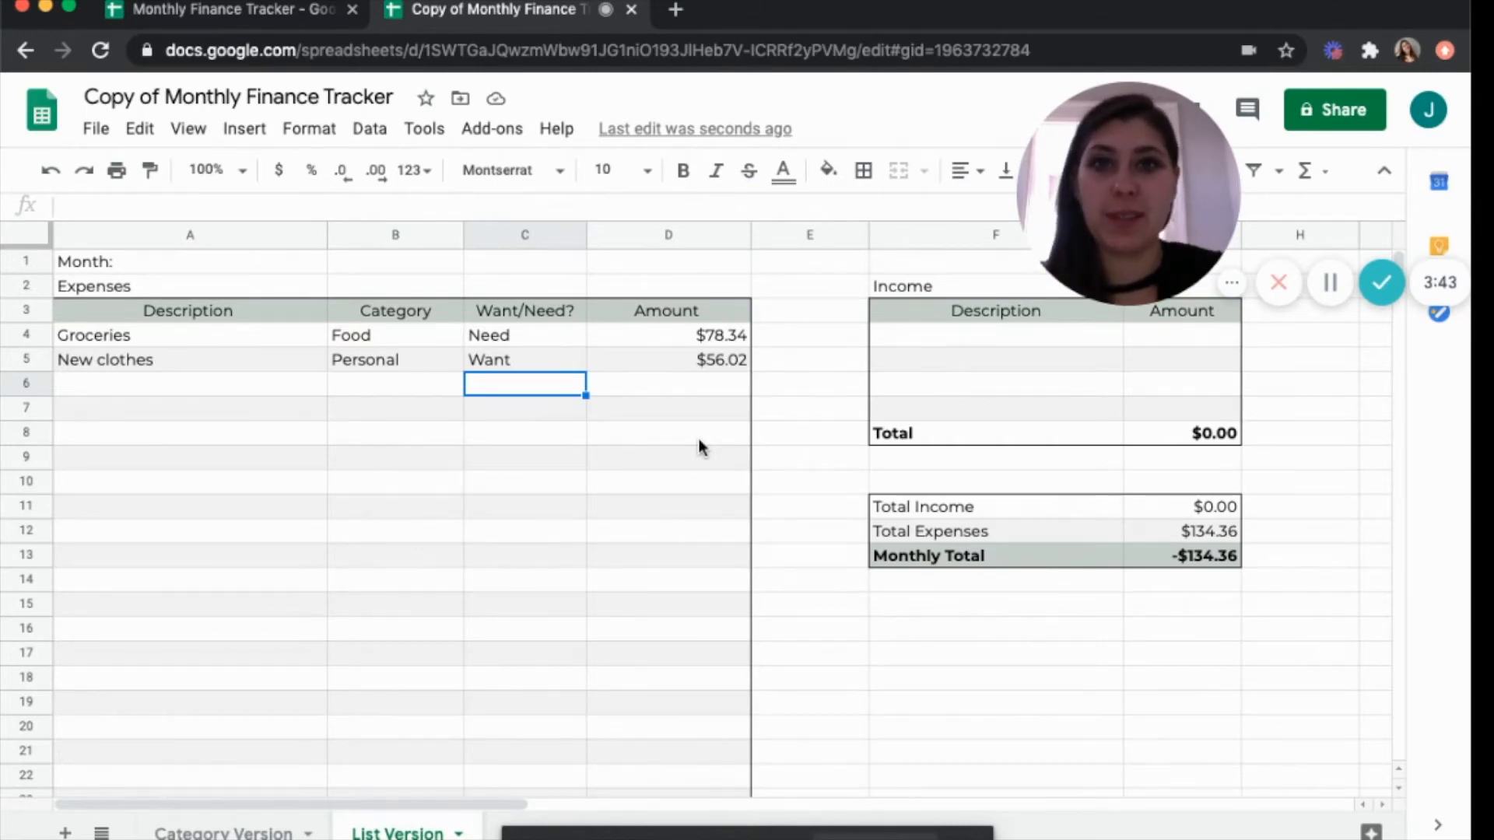
Select the first empty Amount cell and scroll down the List Version expense table to examine its Total row.
left_click(676, 385)
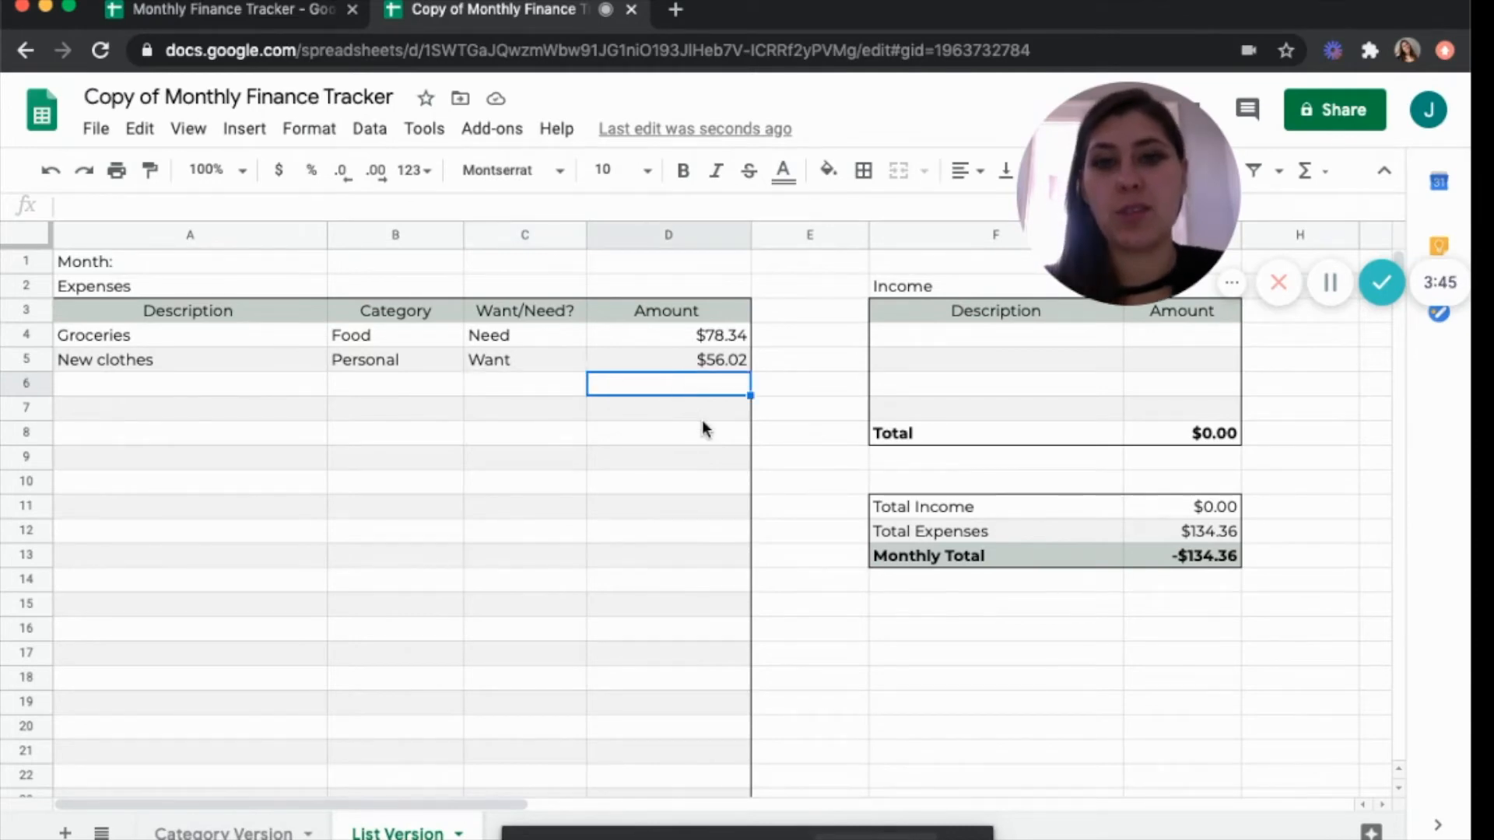
scroll(600, 537, "down", 4)
scroll(600, 537, "up", 4)
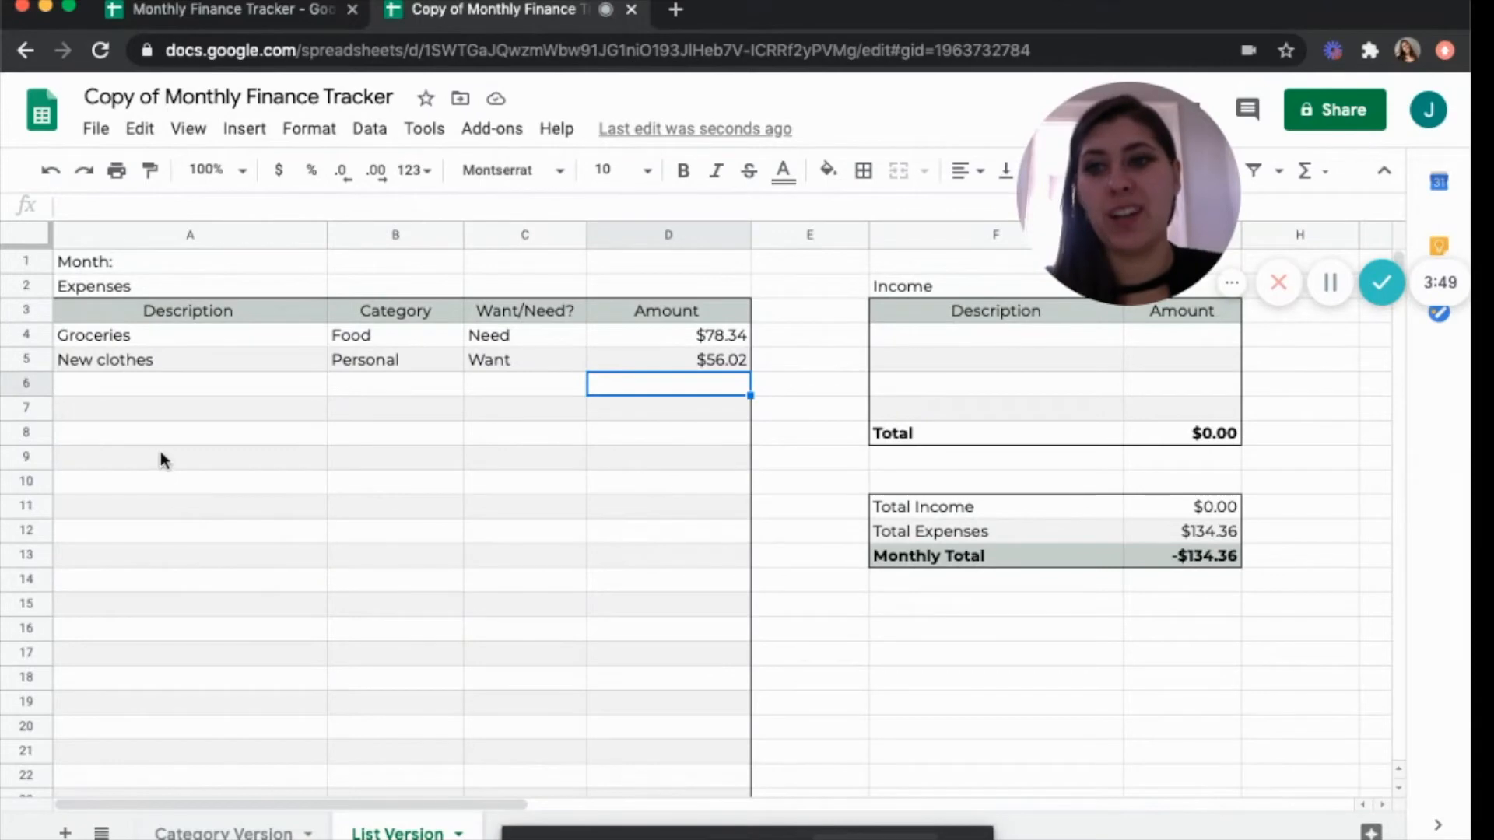
scroll(362, 535, "down", 3)
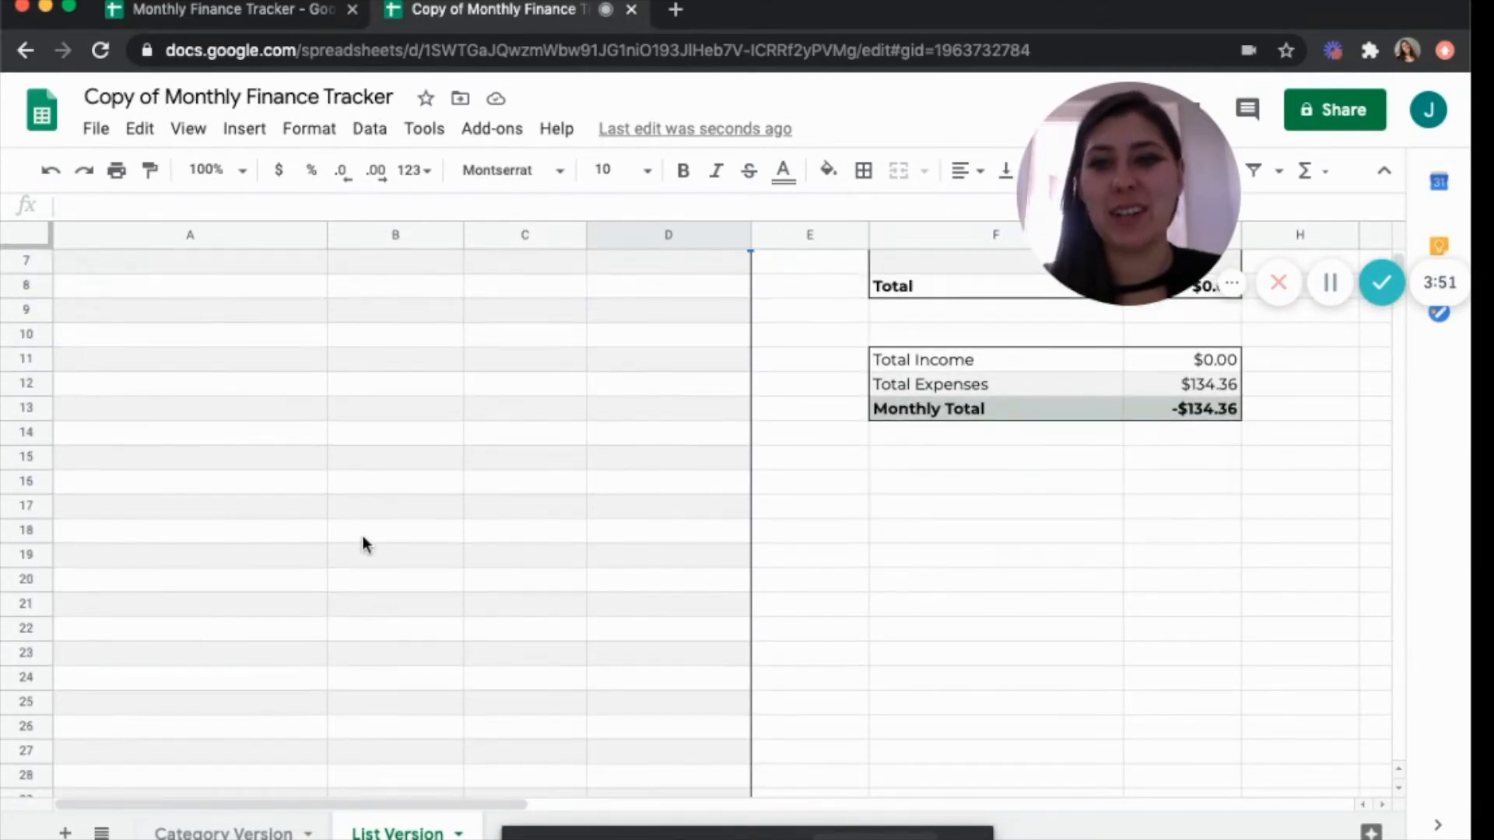
scroll(363, 543, "down", 1)
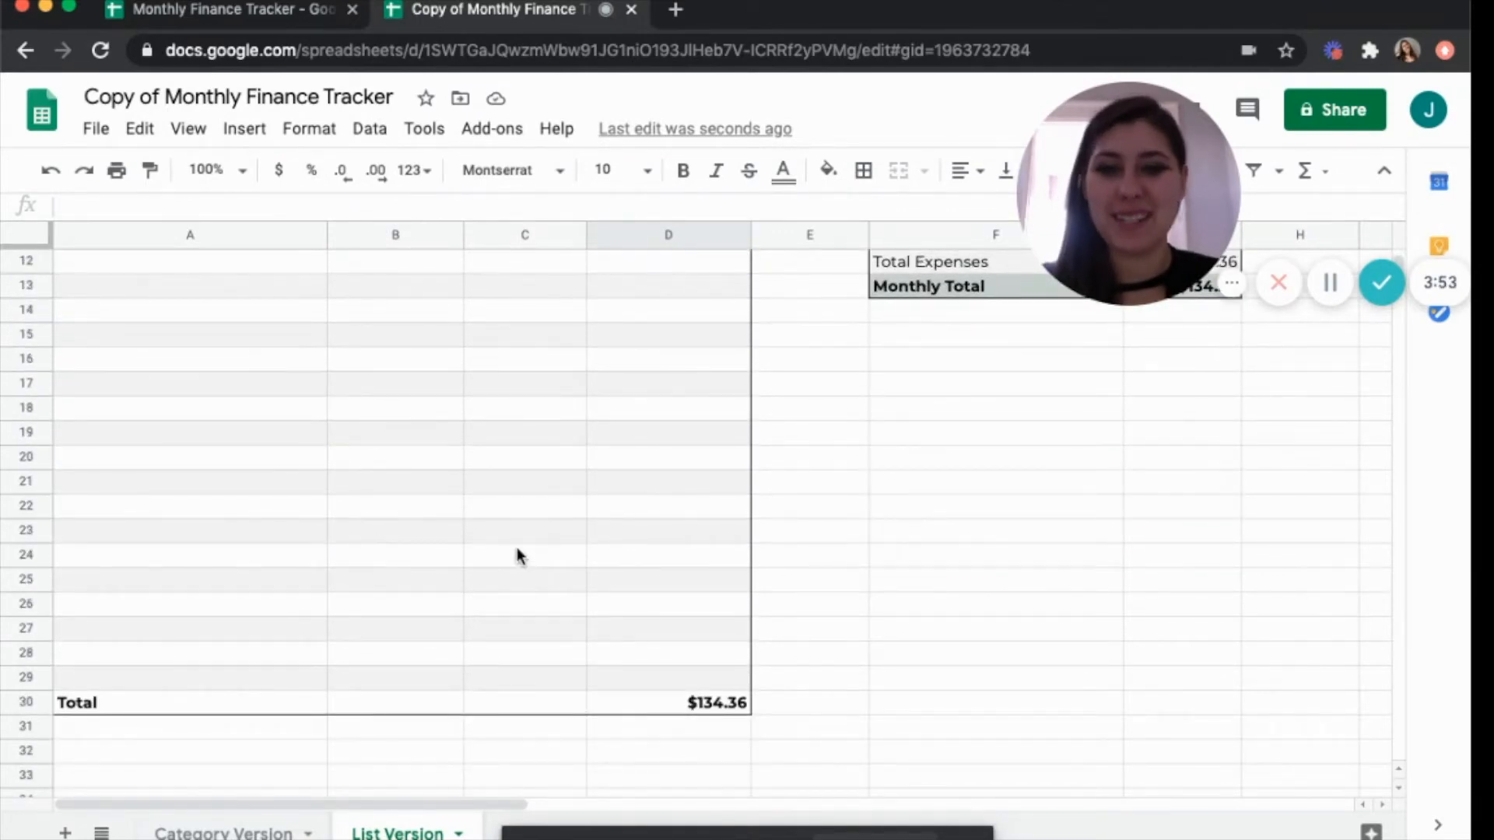
scroll(516, 551, "down", 1)
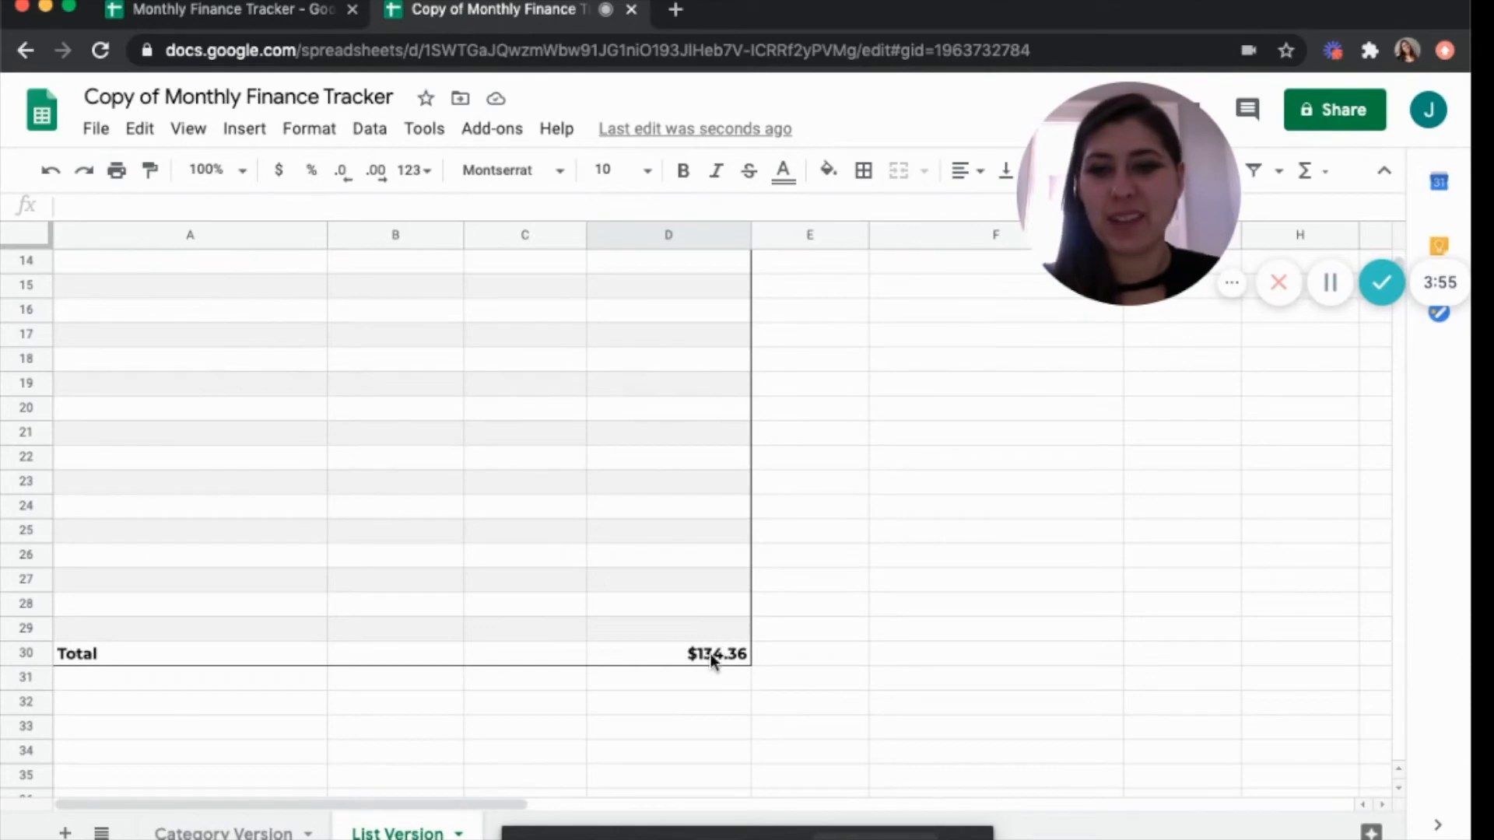
scroll(747, 634, "up", 5)
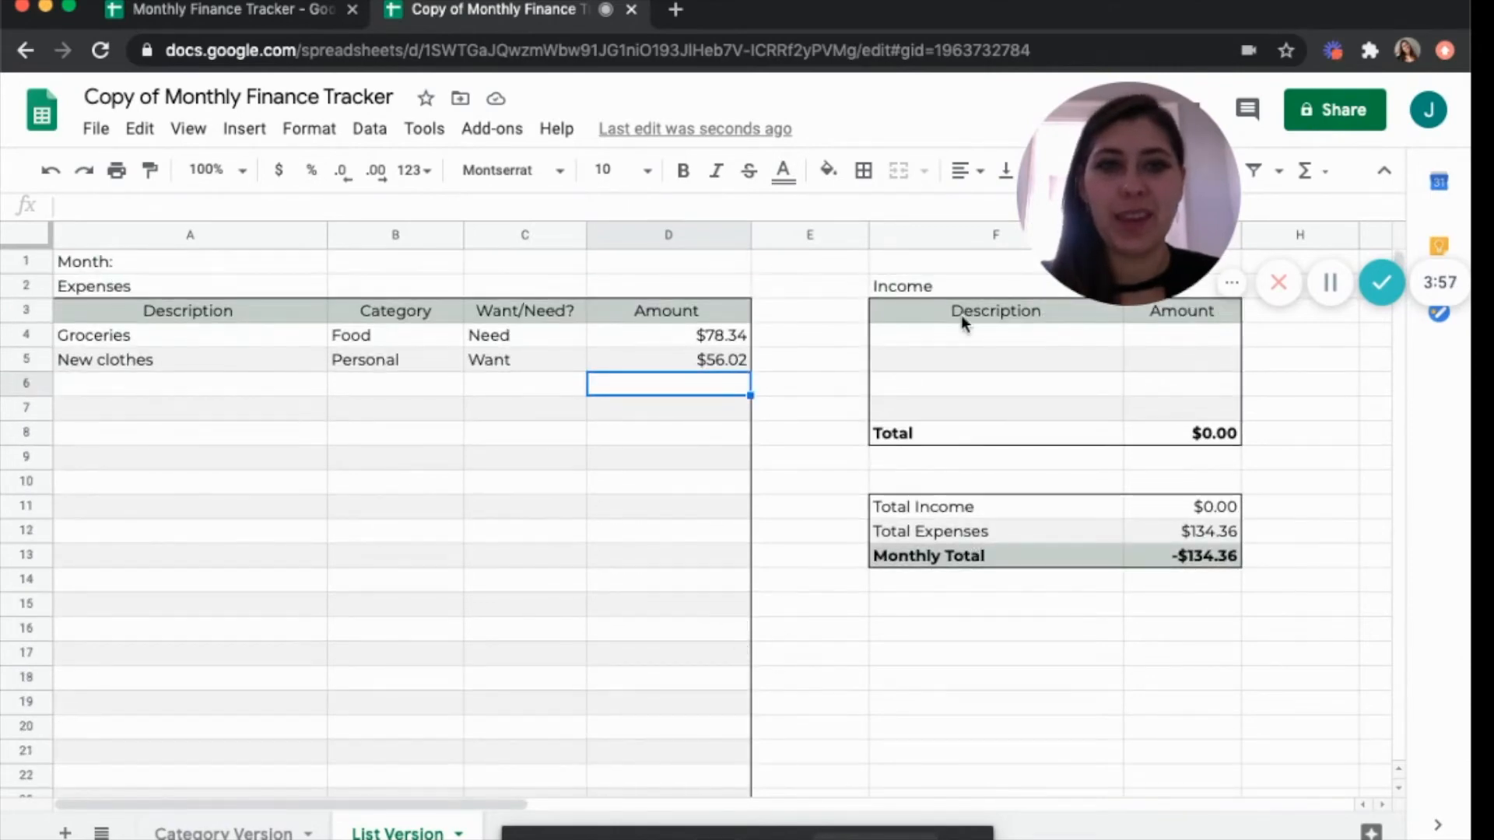